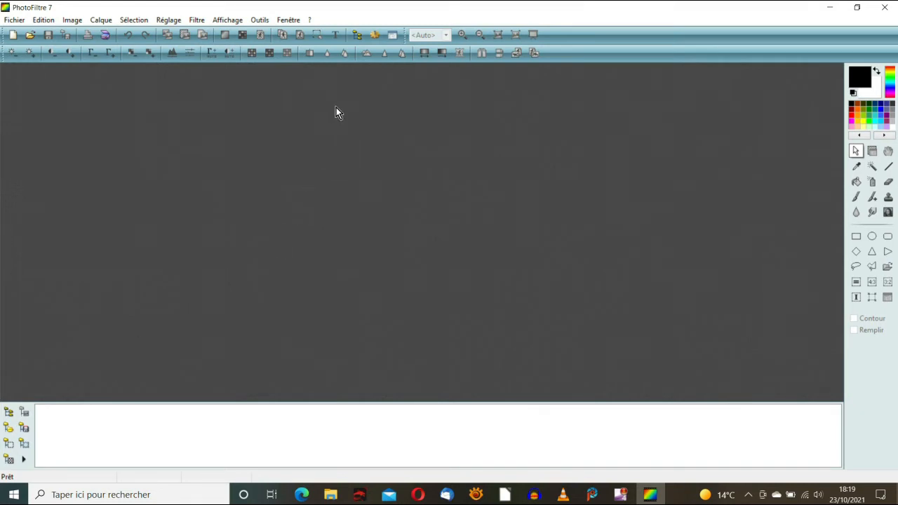
Hide the image explorer and set the tool palette alignment to Gauche in the preferences.
{"action": "left_click", "coordinate": [258, 20]}
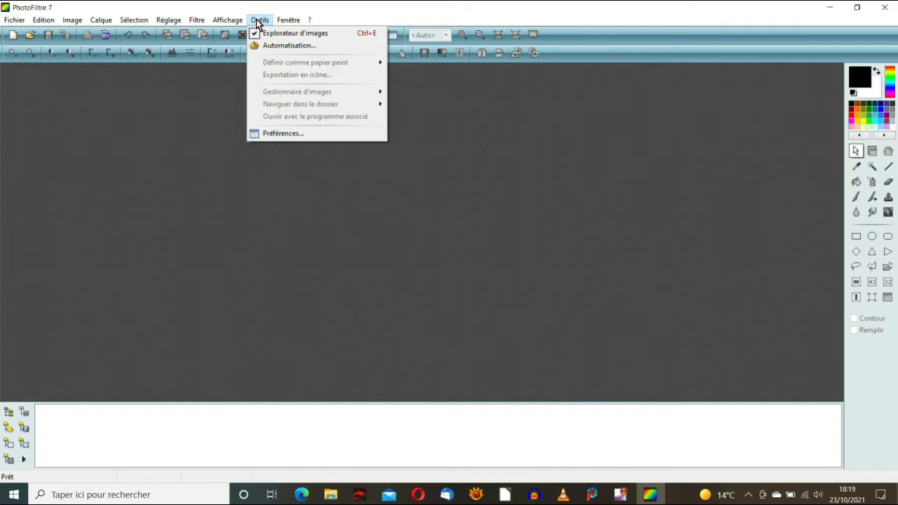
{"action": "left_click", "coordinate": [279, 35]}
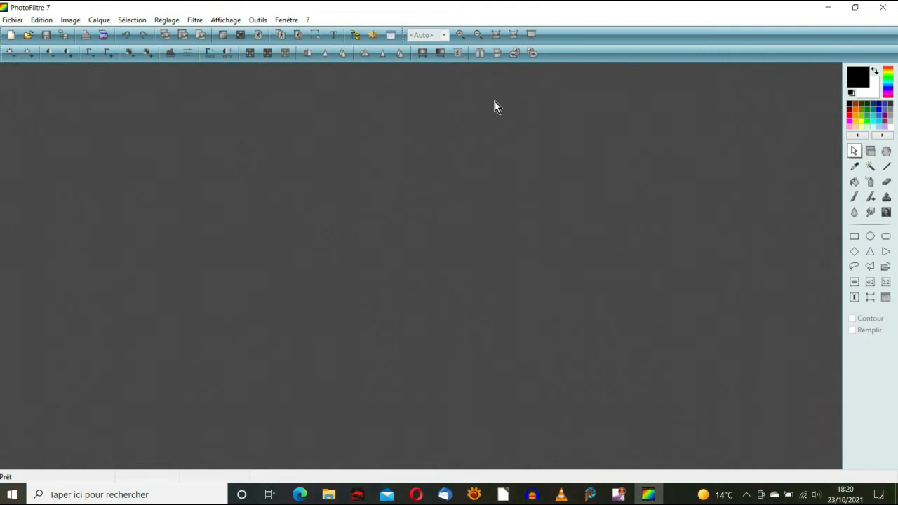
{"action": "left_click", "coordinate": [256, 20]}
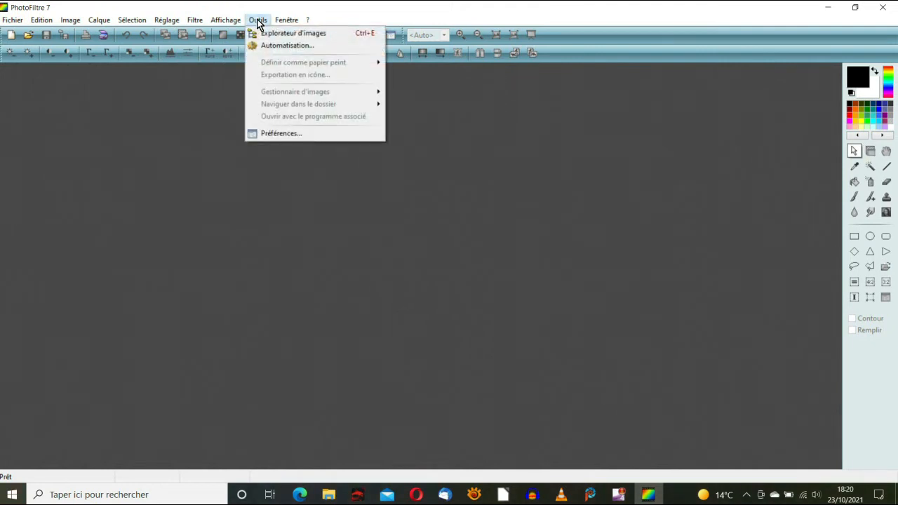
{"action": "left_click", "coordinate": [286, 136]}
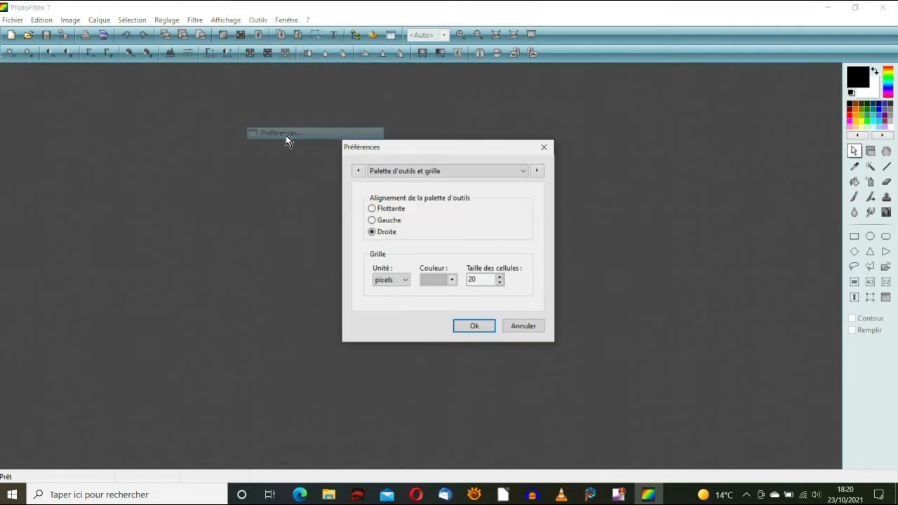
{"action": "left_click", "coordinate": [372, 221]}
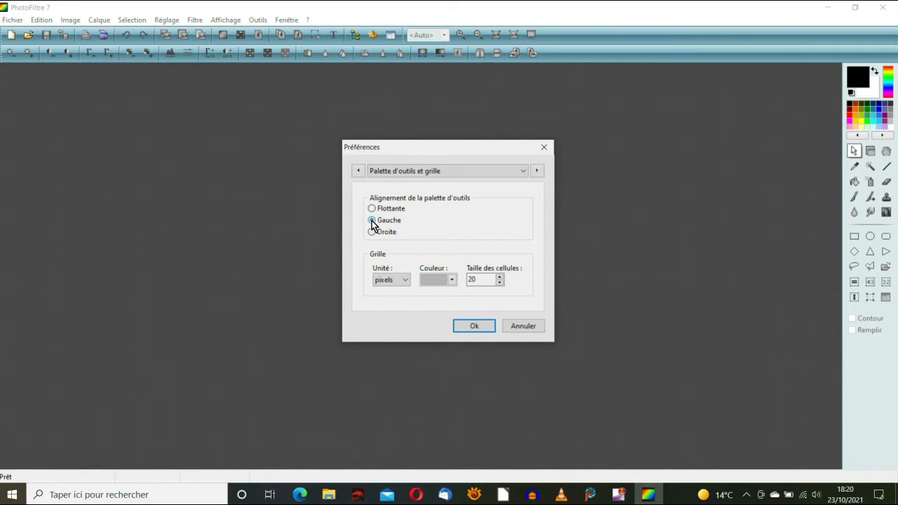
{"action": "left_click", "coordinate": [477, 326]}
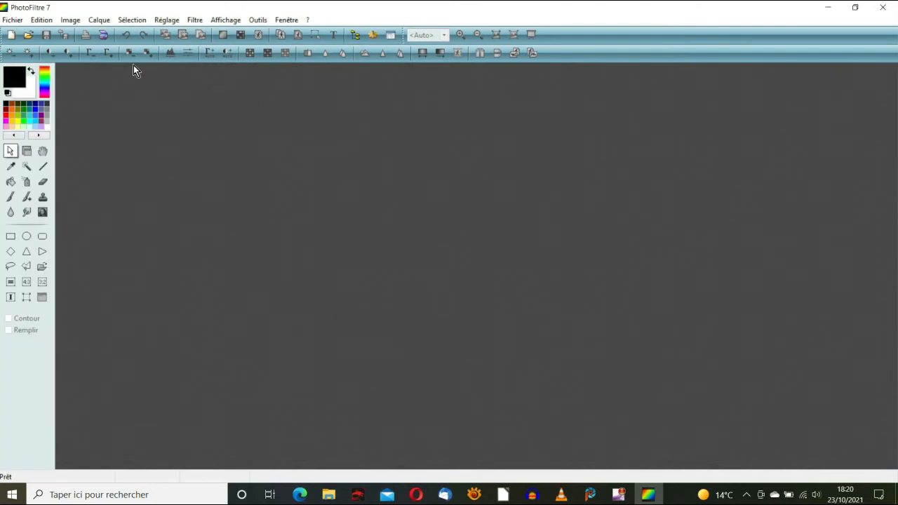
Open the image fond_1.jpg from the travail folder.
{"action": "left_click", "coordinate": [29, 37]}
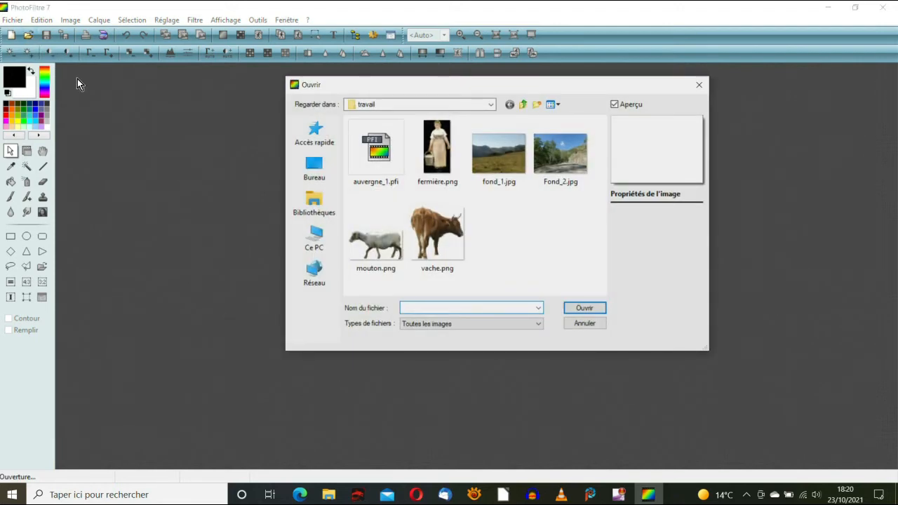
{"action": "left_click", "coordinate": [499, 156]}
{"action": "left_click", "coordinate": [590, 307]}
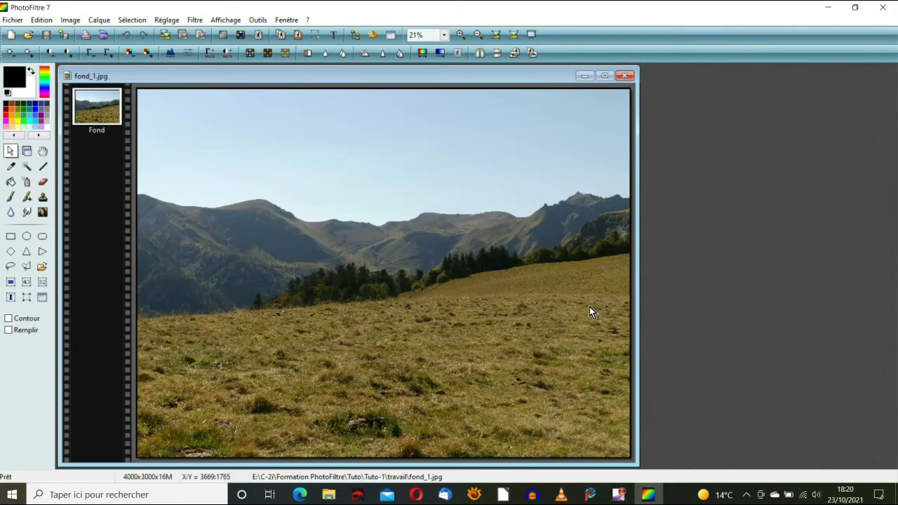
Open Fond_2.jpg from the travail folder and move its window aside so that fond_1.jpg is partly uncovered.
{"action": "left_click", "coordinate": [30, 37]}
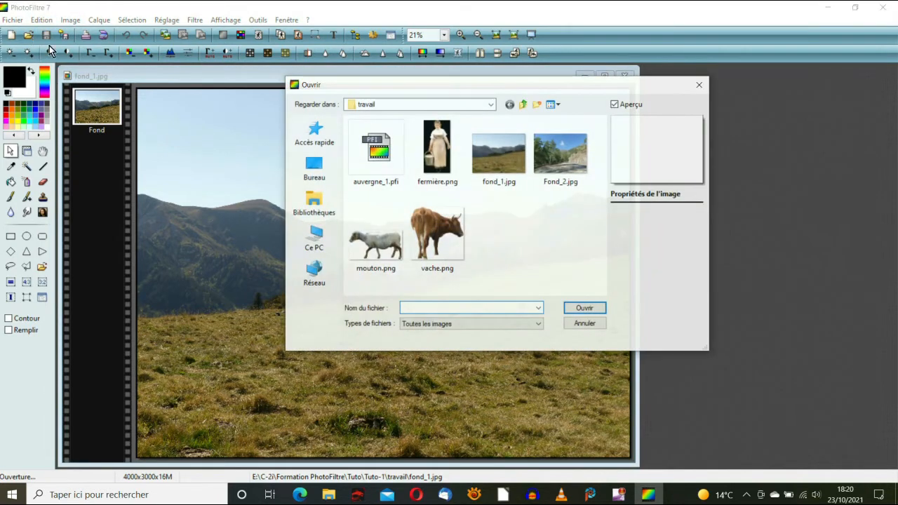
{"action": "left_click", "coordinate": [562, 164]}
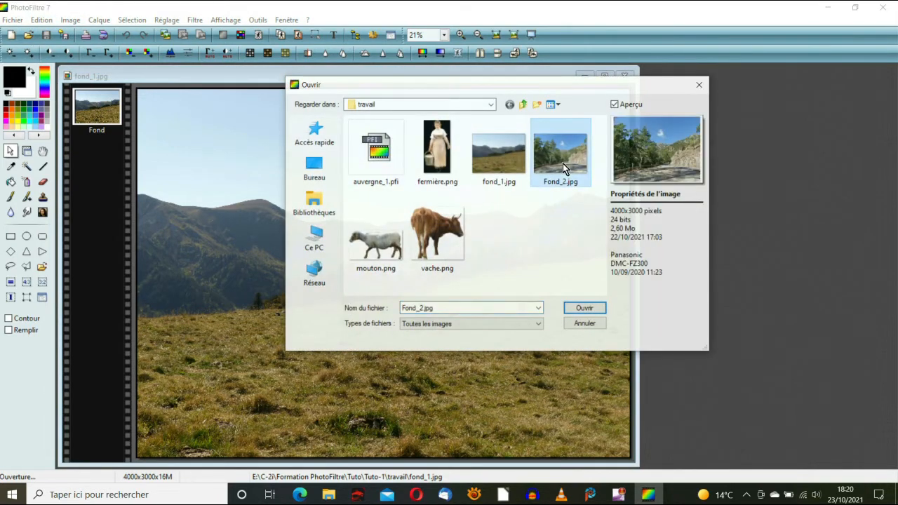
{"action": "left_click", "coordinate": [587, 307]}
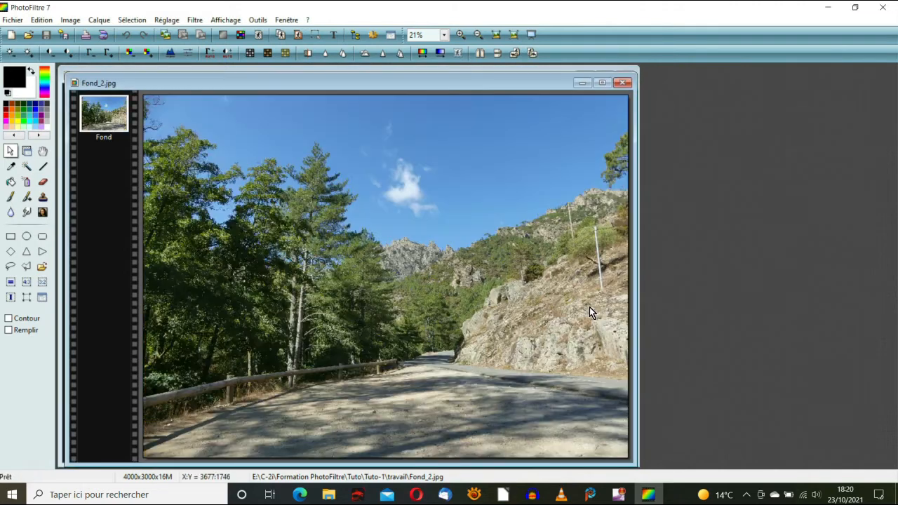
{"action": "left_click_drag", "start_coordinate": [311, 83], "coordinate": [524, 78]}
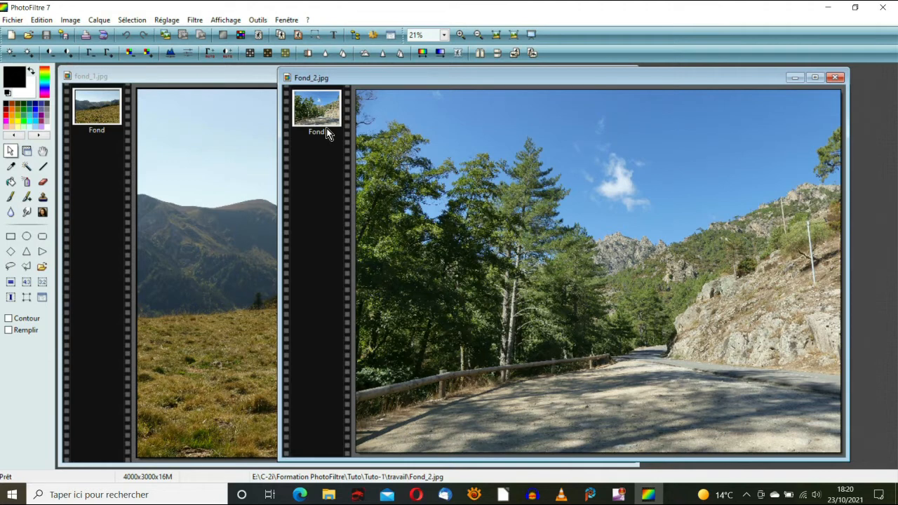
Activate the fond_1.jpg image and add fermière.png to it as a new layer.
{"action": "left_click", "coordinate": [238, 74]}
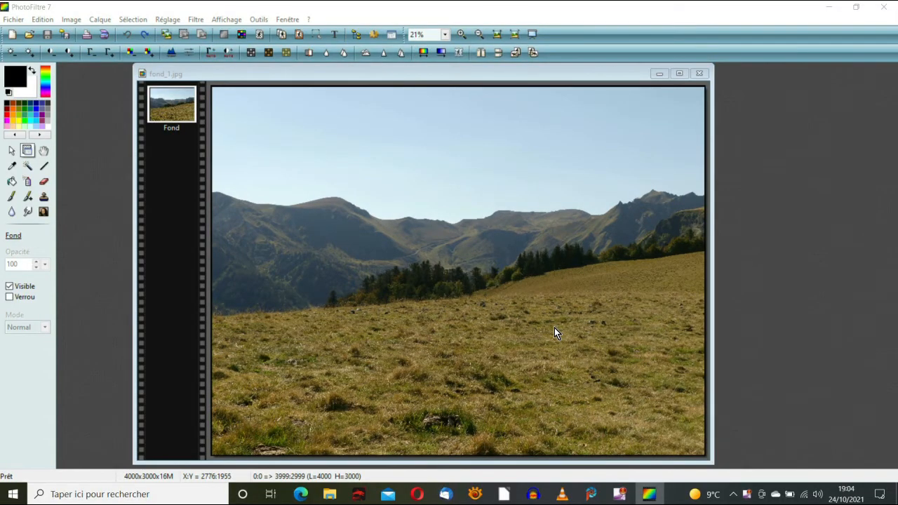
{"action": "left_click", "coordinate": [458, 72]}
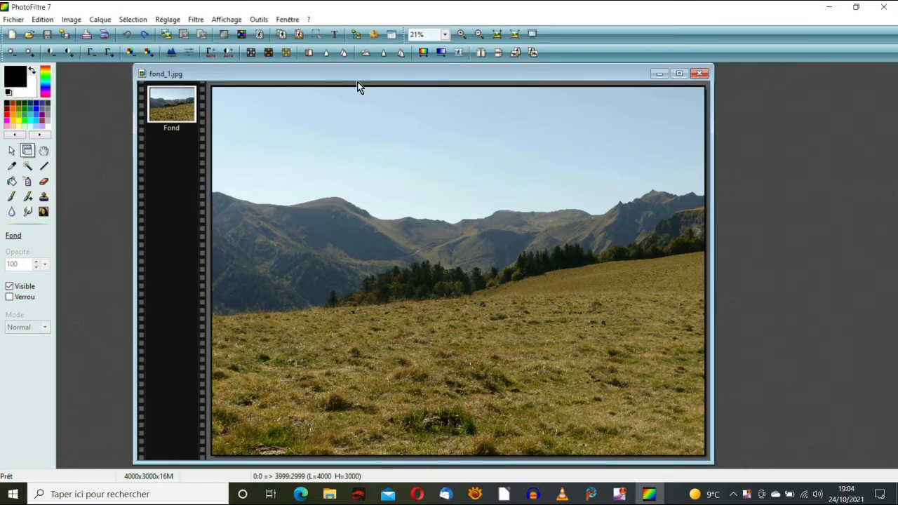
{"action": "left_click", "coordinate": [107, 22]}
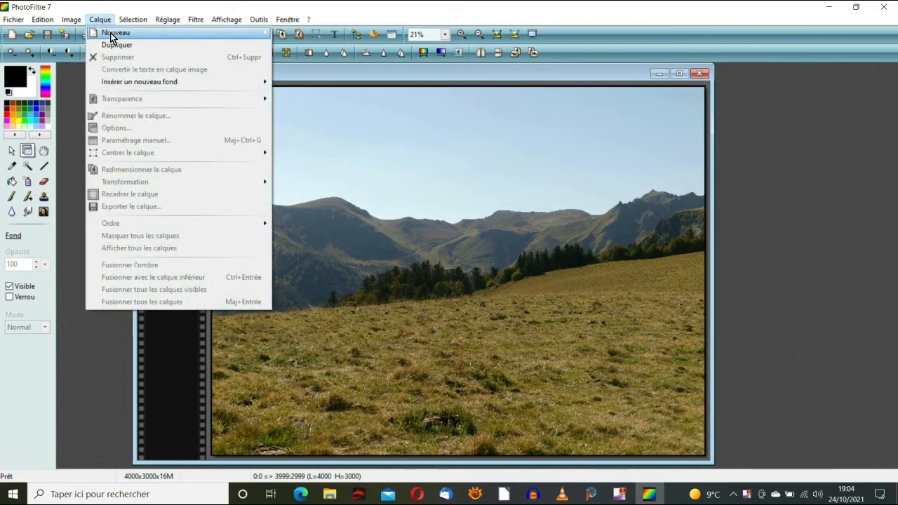
{"action": "mouse_move", "coordinate": [110, 32]}
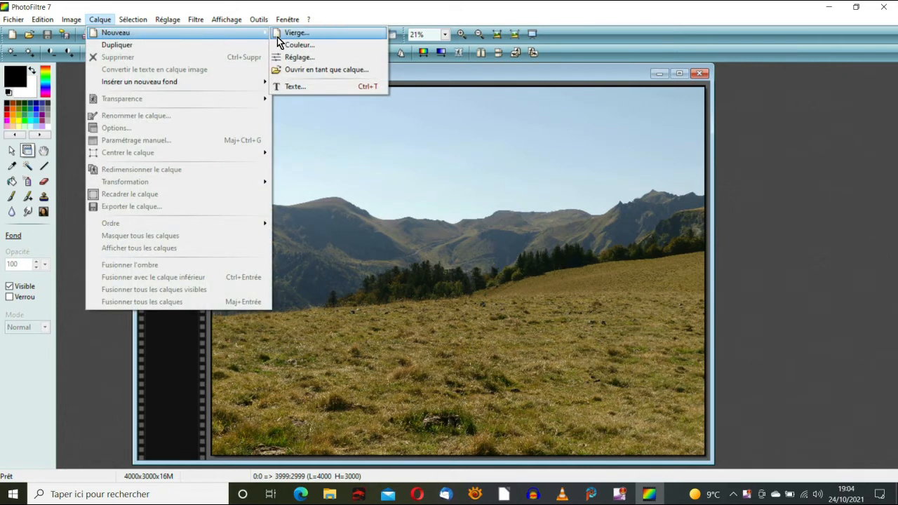
{"action": "left_click", "coordinate": [319, 71]}
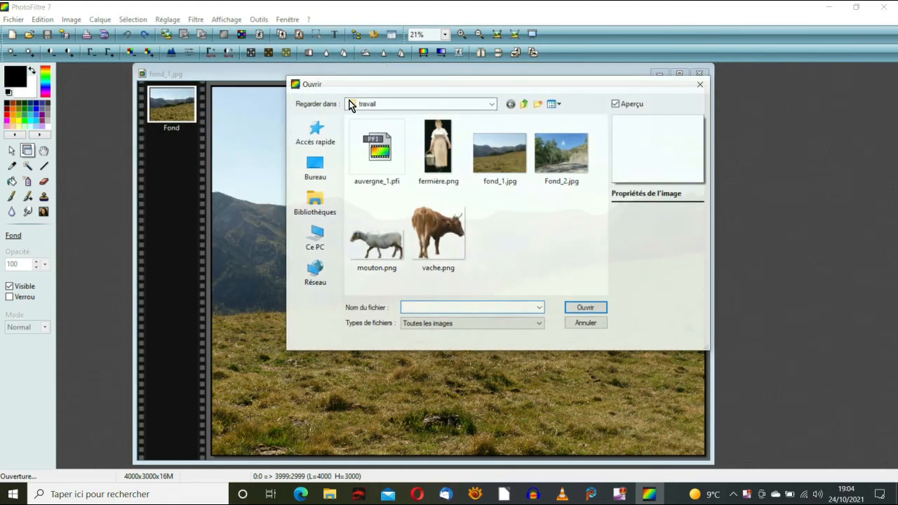
{"action": "left_click", "coordinate": [432, 153]}
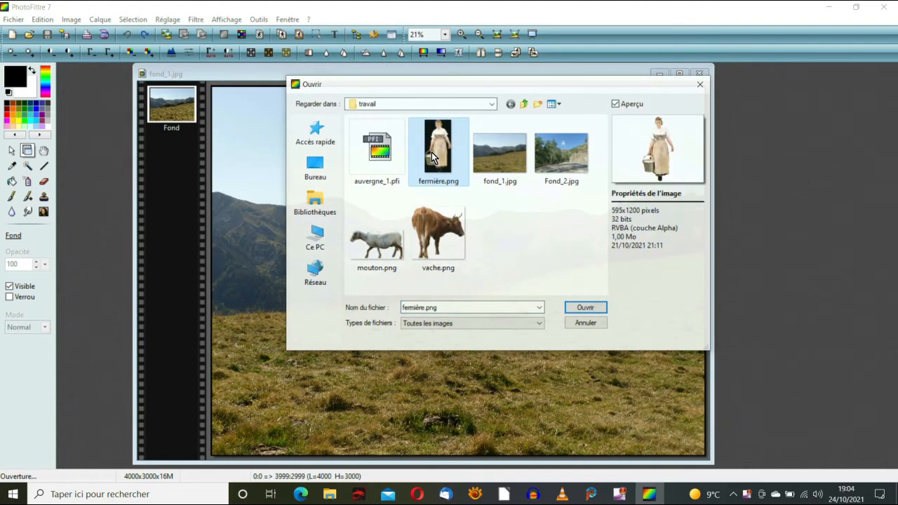
{"action": "left_click", "coordinate": [578, 306]}
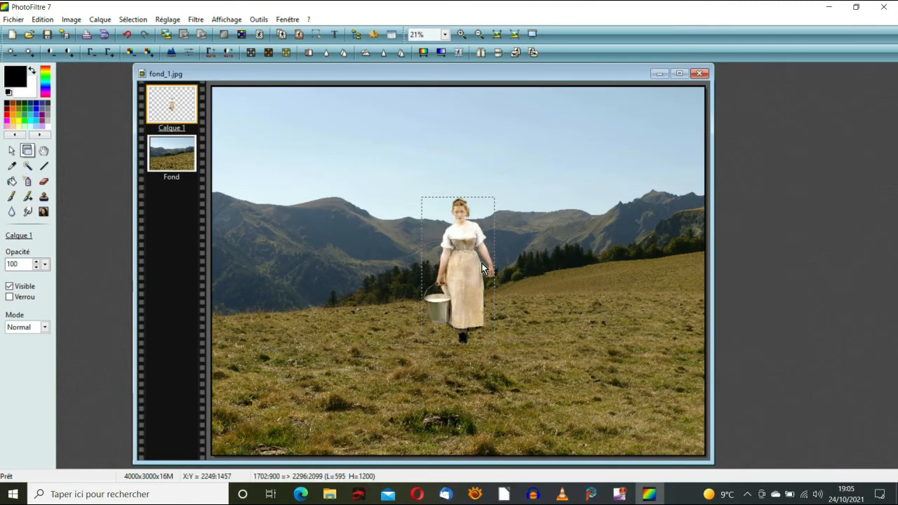
Add vache.png to the fond_1.jpg composition as another new layer.
{"action": "left_click", "coordinate": [104, 22]}
{"action": "mouse_move", "coordinate": [110, 33]}
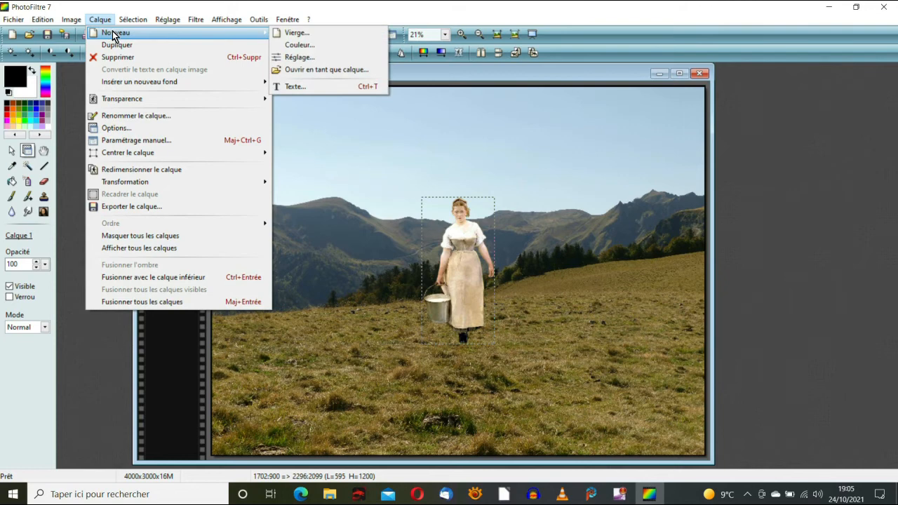
{"action": "left_click", "coordinate": [305, 69]}
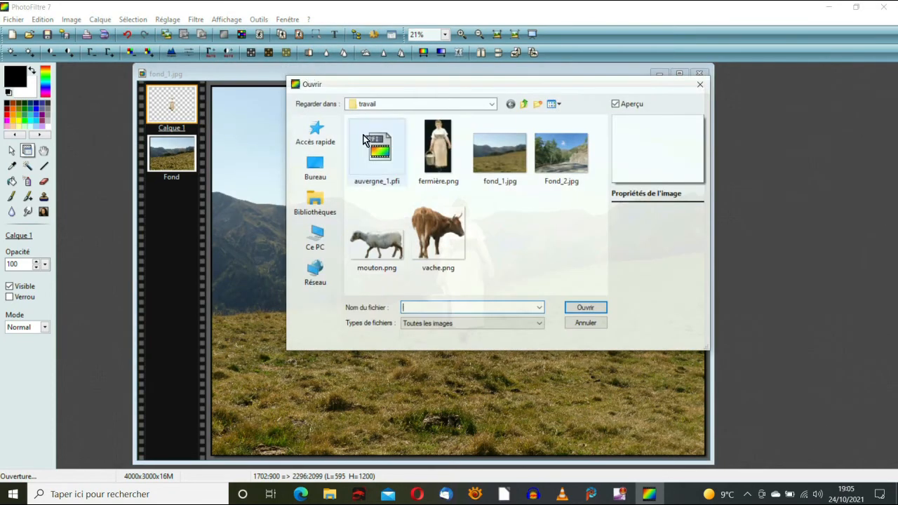
{"action": "left_click", "coordinate": [436, 223]}
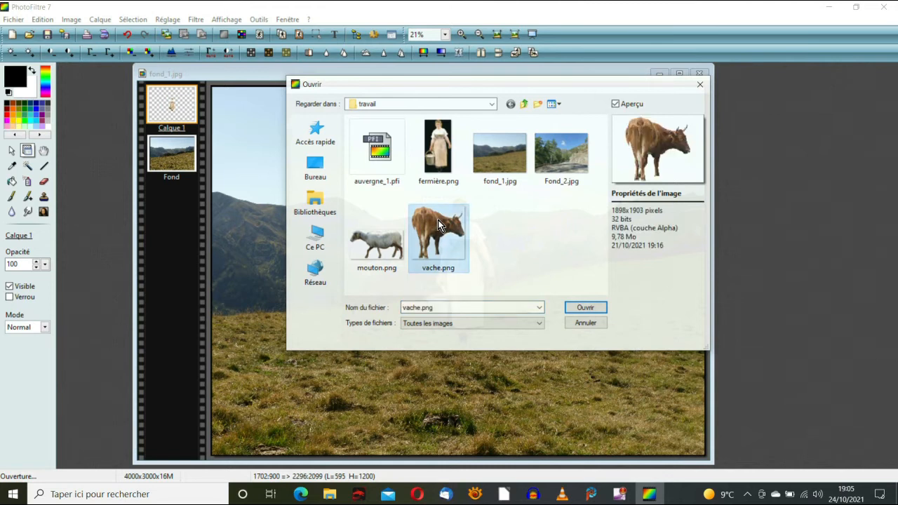
{"action": "left_click", "coordinate": [586, 308]}
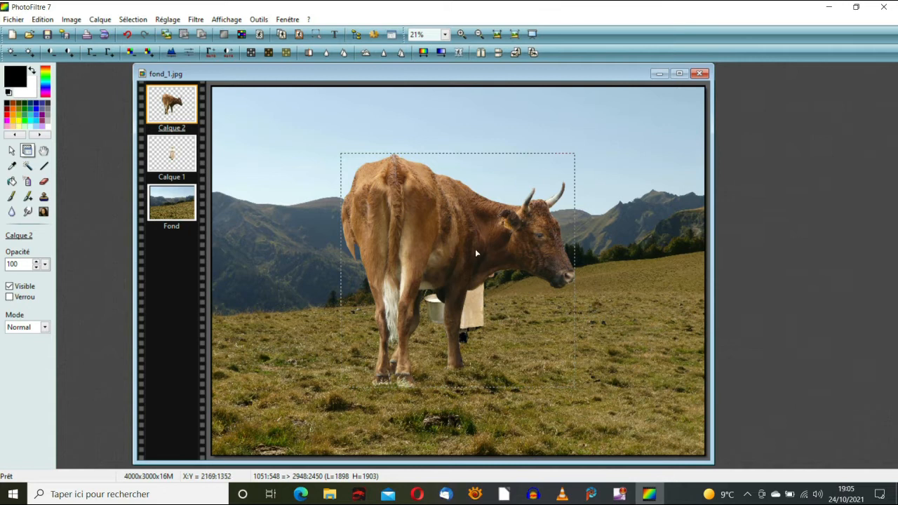
Rename the cow layer as "la vache".
{"action": "right_click", "coordinate": [378, 190]}
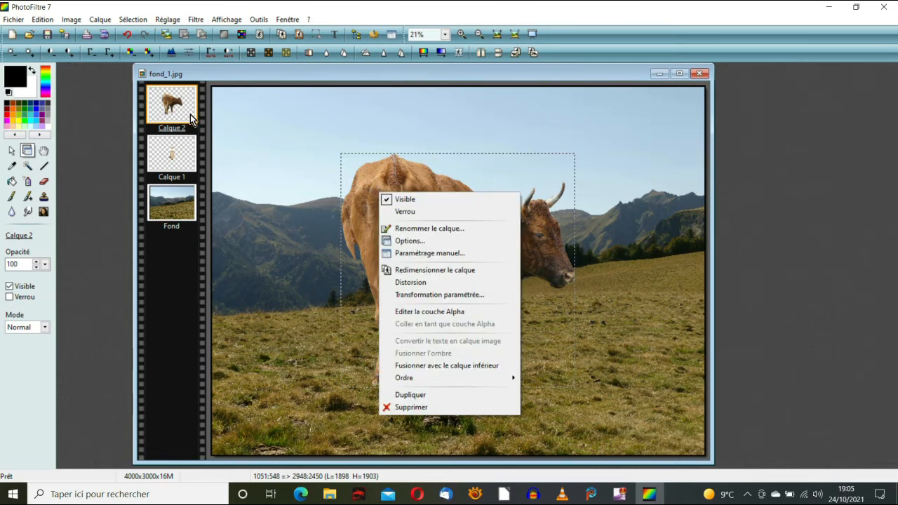
{"action": "right_click", "coordinate": [282, 216]}
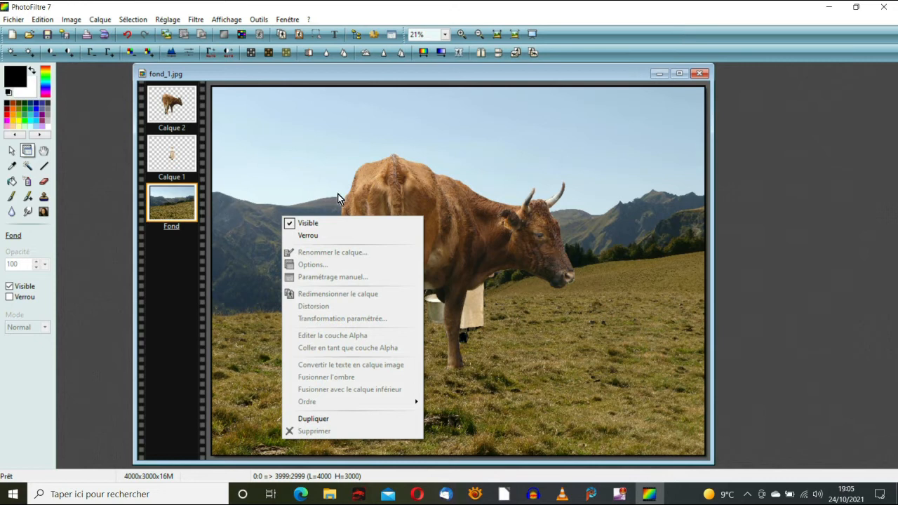
{"action": "right_click", "coordinate": [419, 207]}
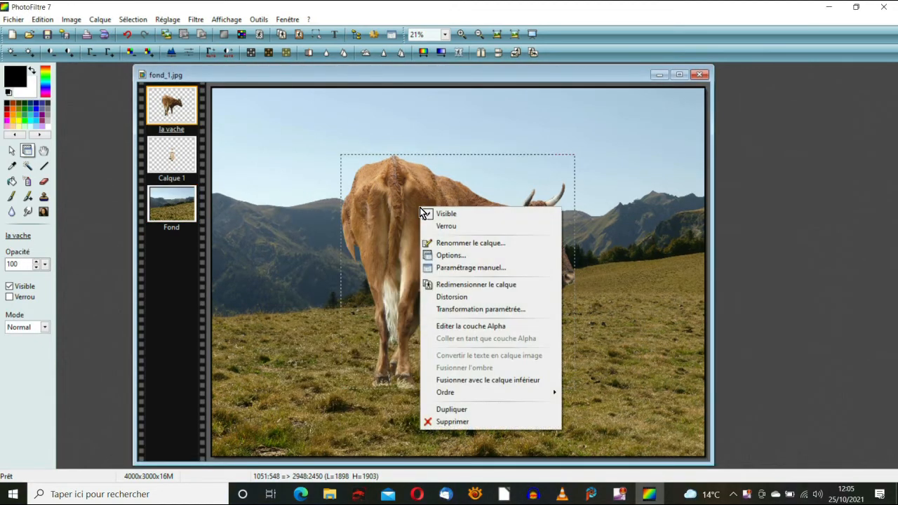
{"action": "left_click", "coordinate": [448, 244]}
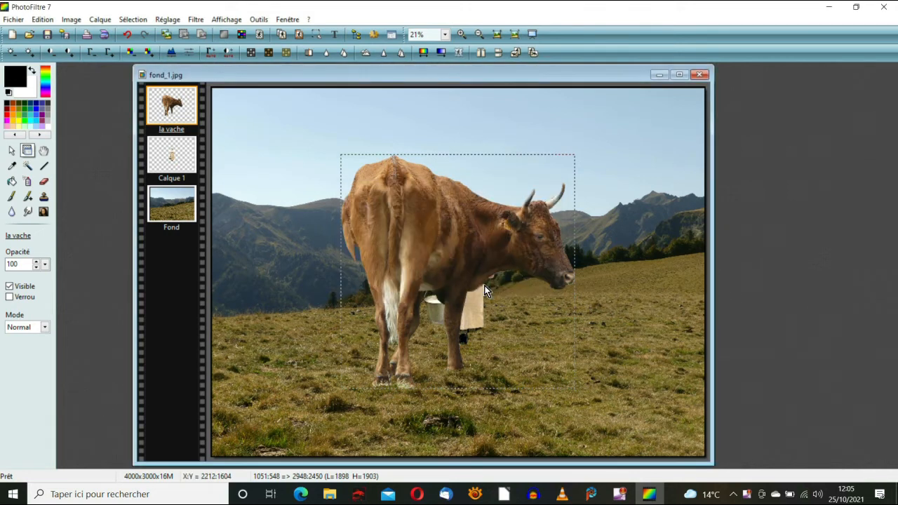
Resize the cow layer proportionally to about 1790 x 1795 pixels, placed in the lower-left corner of the meadow, and validate it.
{"action": "right_click", "coordinate": [430, 215]}
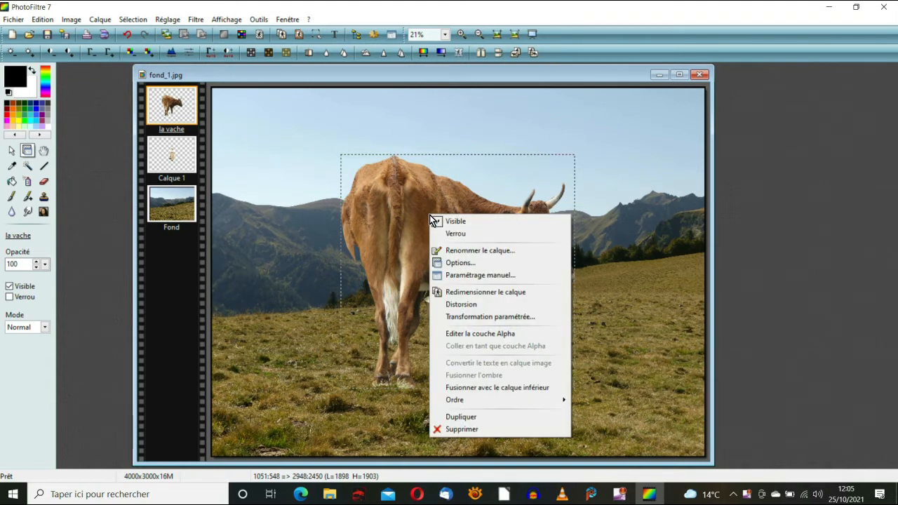
{"action": "left_click", "coordinate": [462, 291]}
{"action": "left_click_drag", "start_coordinate": [576, 156], "coordinate": [552, 171]}
{"action": "left_click_drag", "start_coordinate": [455, 245], "coordinate": [337, 316]}
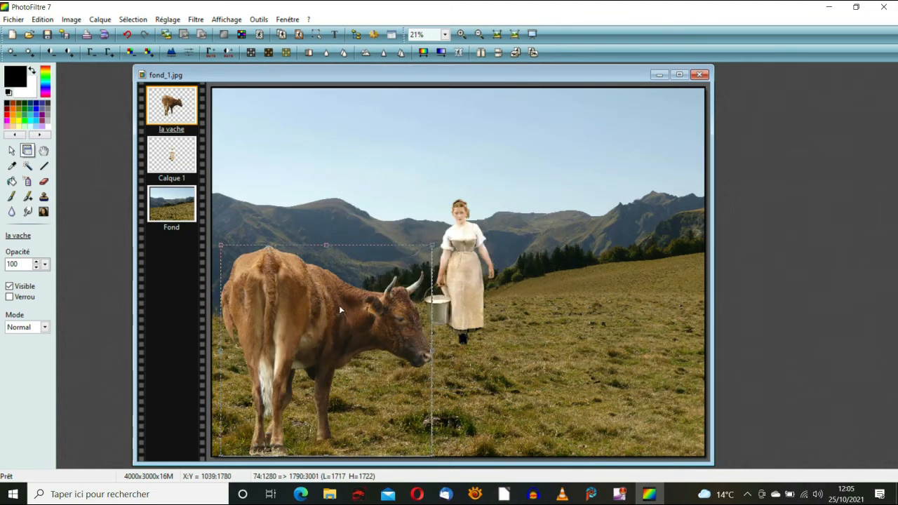
{"action": "left_click_drag", "start_coordinate": [432, 245], "coordinate": [442, 240]}
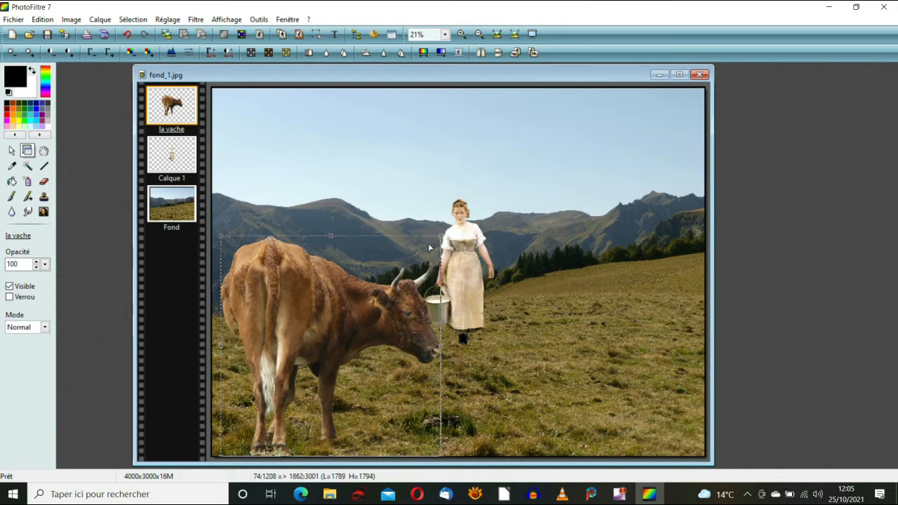
{"action": "right_click", "coordinate": [354, 300]}
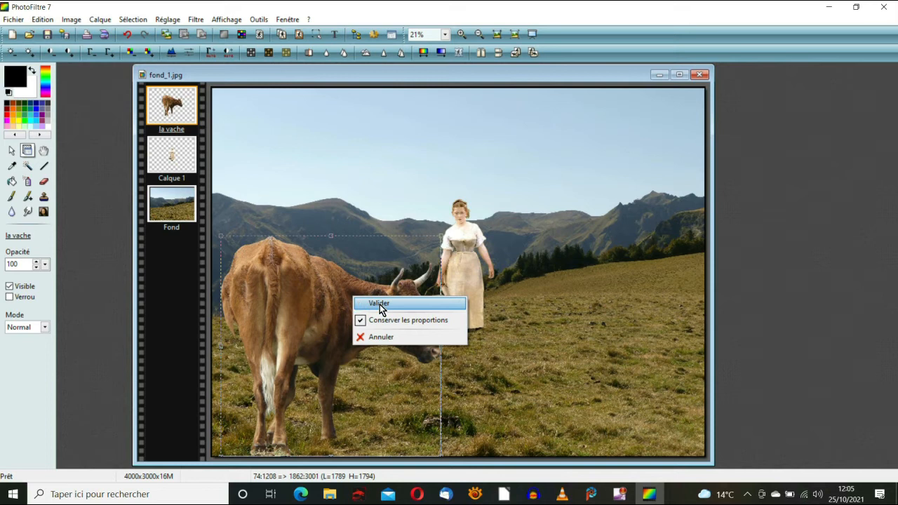
{"action": "left_click", "coordinate": [380, 303]}
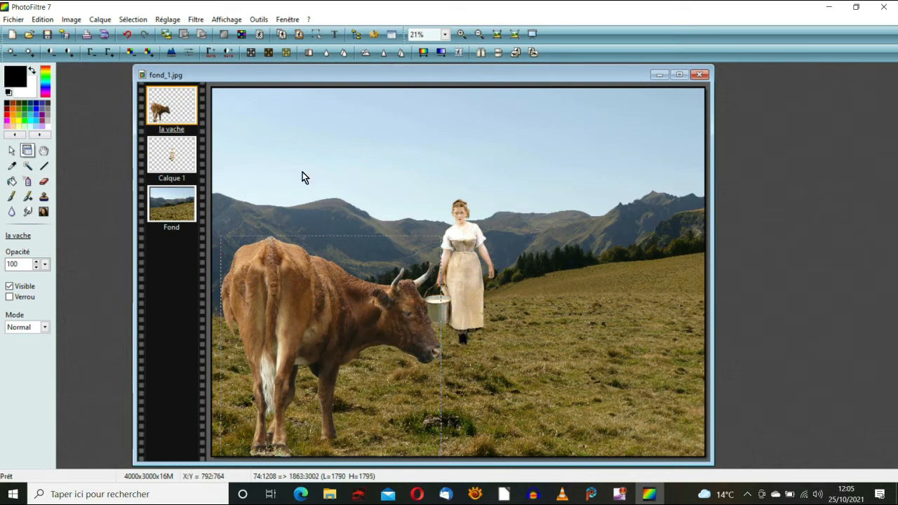
Add mouton.png to the fond_1.jpg composition as a new layer.
{"action": "left_click", "coordinate": [103, 21]}
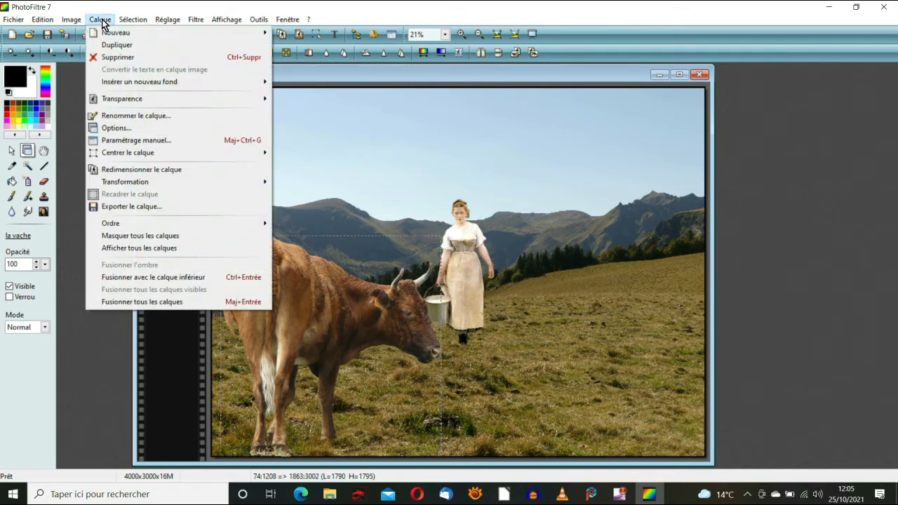
{"action": "mouse_move", "coordinate": [118, 33]}
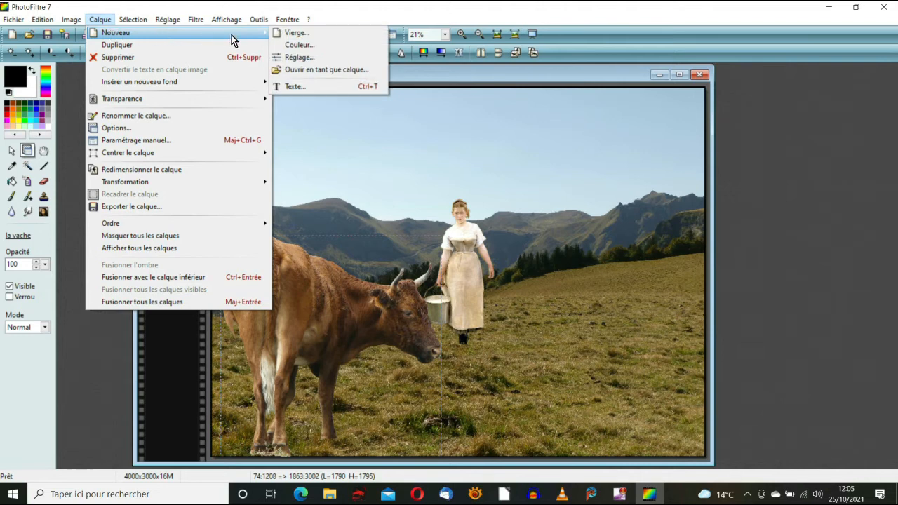
{"action": "left_click", "coordinate": [310, 70]}
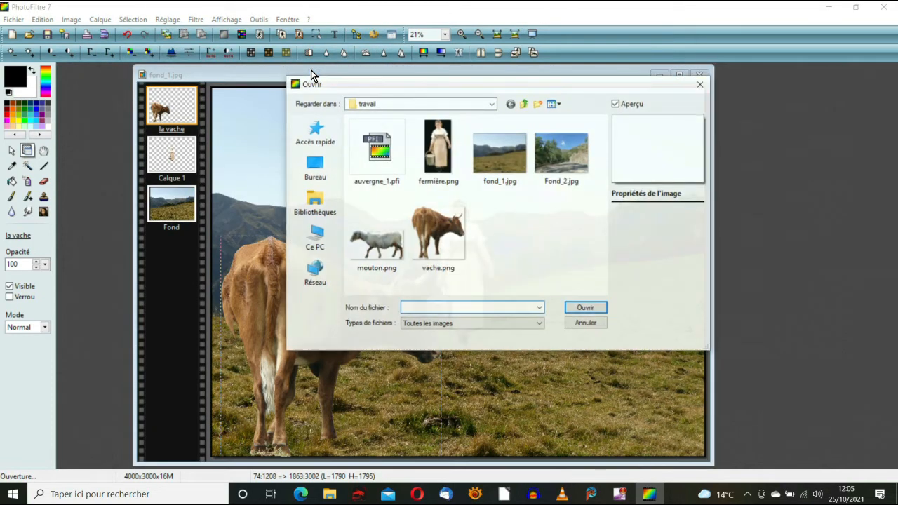
{"action": "left_click", "coordinate": [378, 237]}
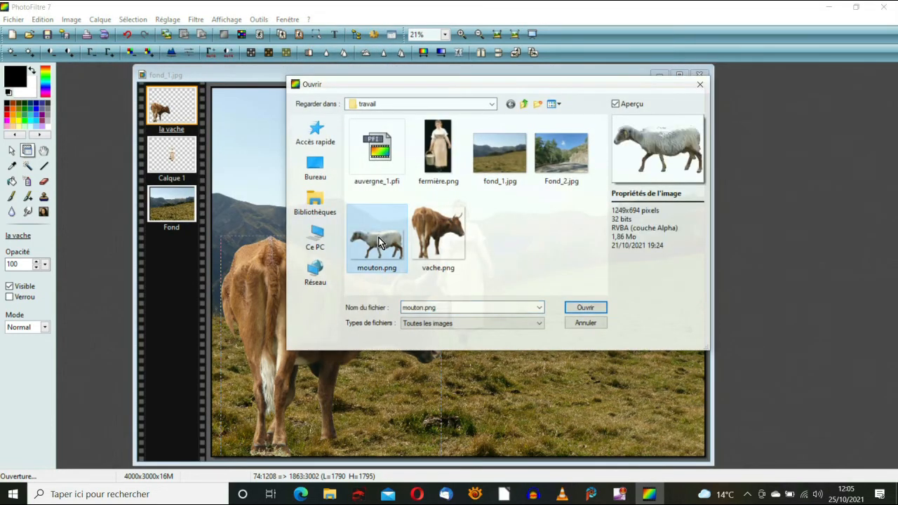
{"action": "left_click", "coordinate": [593, 304]}
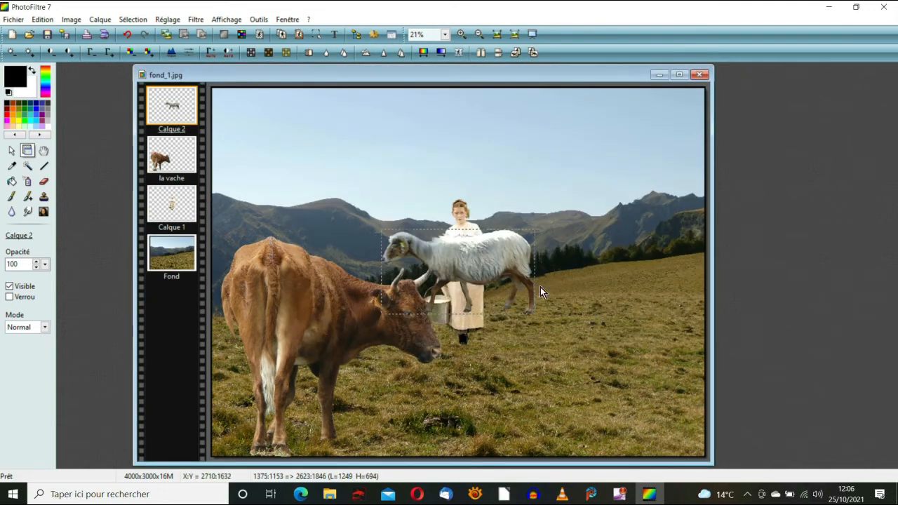
Move the sheep onto the meadow to the right of the farm woman, shrink it to about 1088 x 605 pixels, and validate it.
{"action": "left_click_drag", "start_coordinate": [461, 263], "coordinate": [605, 345]}
{"action": "right_click", "coordinate": [597, 338]}
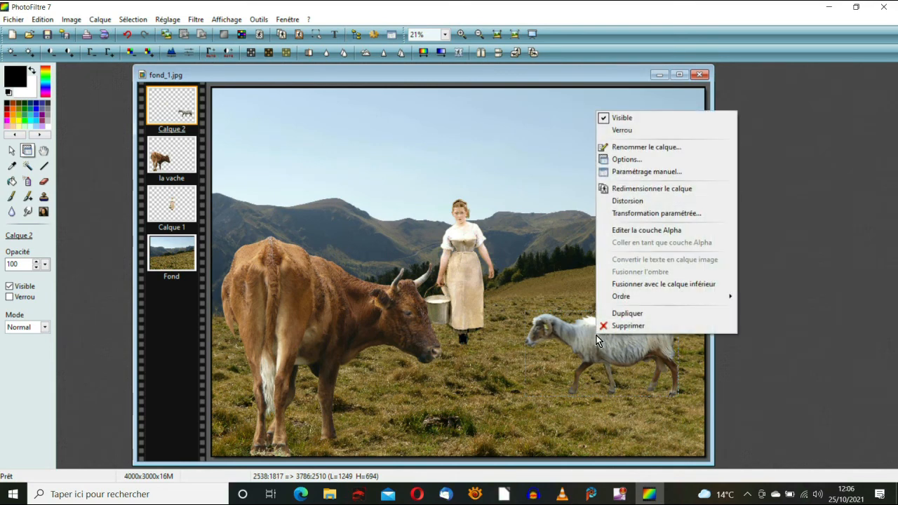
{"action": "left_click", "coordinate": [633, 187]}
{"action": "left_click_drag", "start_coordinate": [527, 315], "coordinate": [544, 321]}
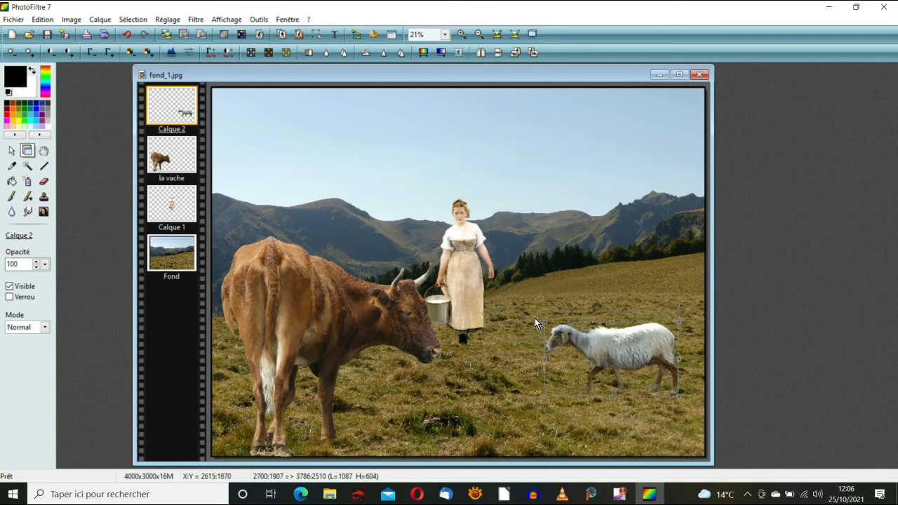
{"action": "right_click", "coordinate": [586, 343]}
{"action": "left_click", "coordinate": [600, 351]}
Set up a text layer reading "Quelque part en Auvergne" in dark green Segoe UI Black, size 160, bold and italic.
{"action": "left_click", "coordinate": [334, 34]}
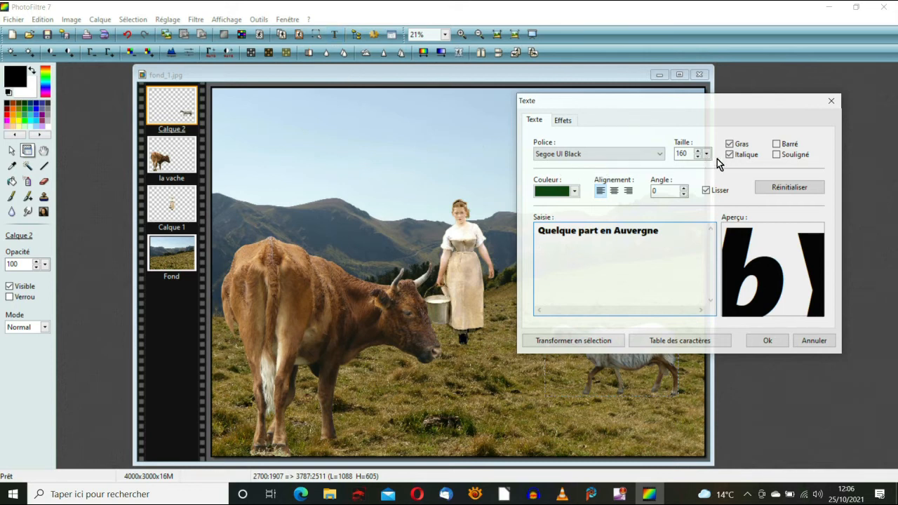
{"action": "left_click_drag", "start_coordinate": [660, 230], "coordinate": [536, 228]}
{"action": "left_click", "coordinate": [656, 237]}
{"action": "left_click", "coordinate": [730, 145]}
{"action": "left_click", "coordinate": [729, 155]}
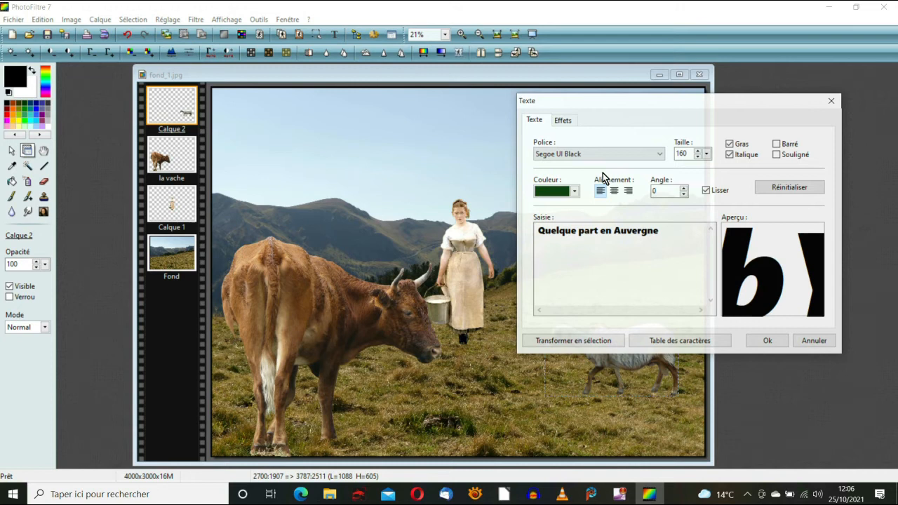
Give the title a drop shadow with offsets -15 and 15, opacity 80, Lissé style and radius 10, plus a contour.
{"action": "left_click", "coordinate": [564, 121]}
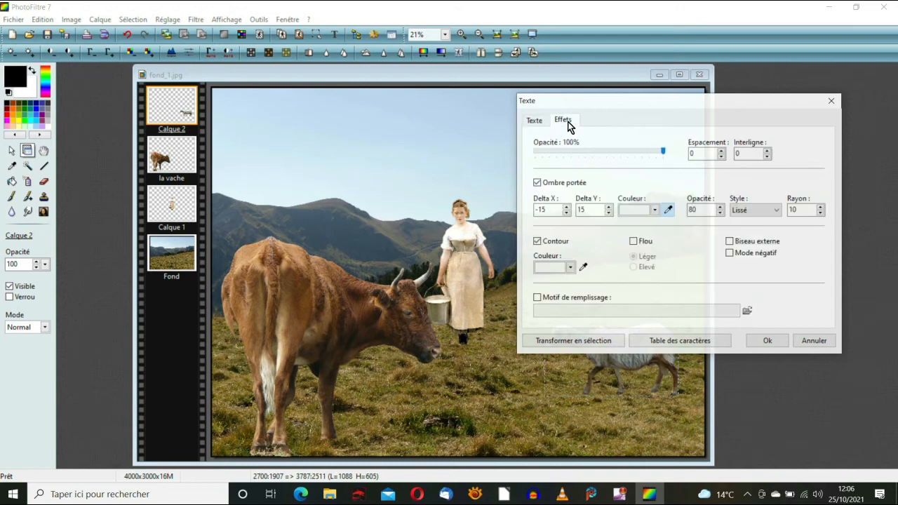
{"action": "left_click", "coordinate": [537, 184]}
{"action": "left_click", "coordinate": [537, 183]}
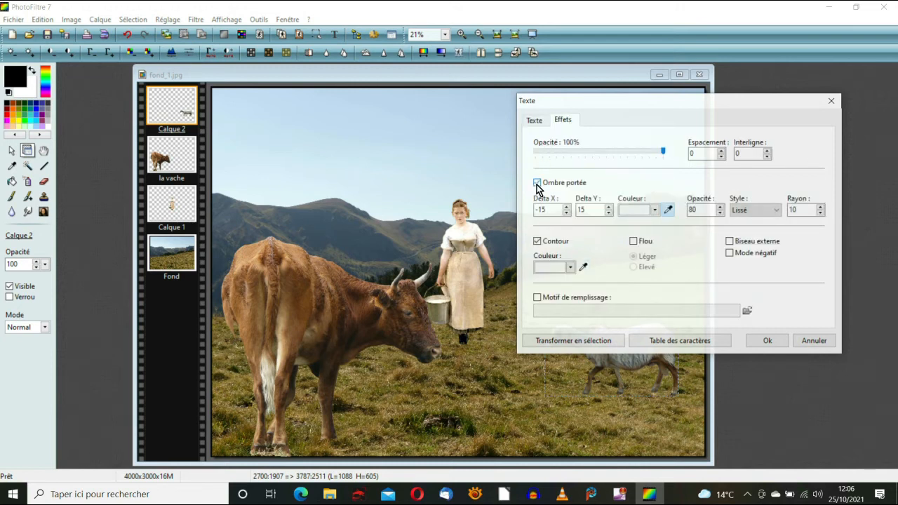
{"action": "left_click", "coordinate": [537, 241]}
{"action": "left_click", "coordinate": [537, 241]}
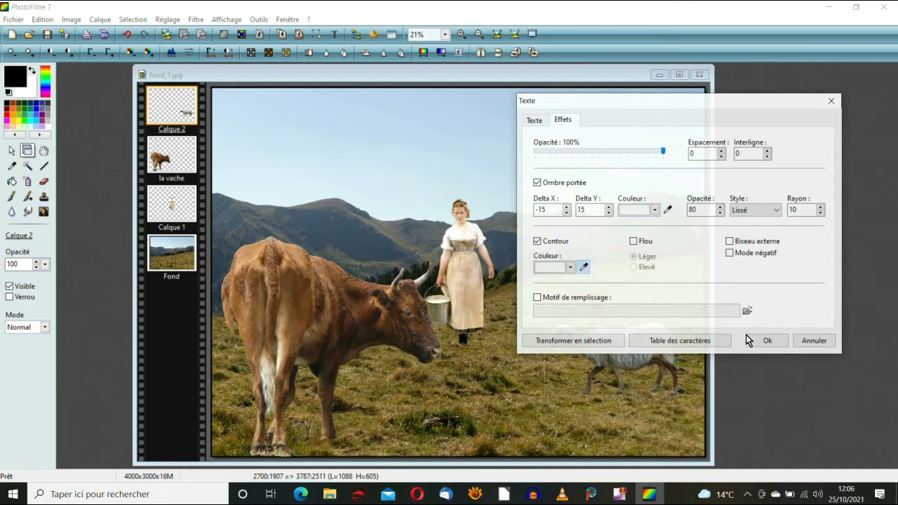
Insert the title into the composition and place it in the upper part of the sky.
{"action": "left_click", "coordinate": [768, 340]}
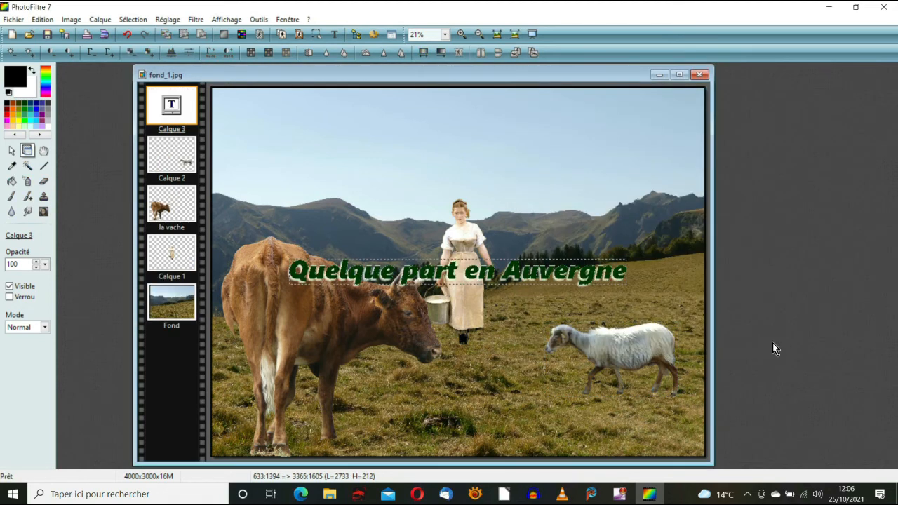
{"action": "left_click_drag", "start_coordinate": [466, 277], "coordinate": [418, 128]}
{"action": "left_click", "coordinate": [435, 176]}
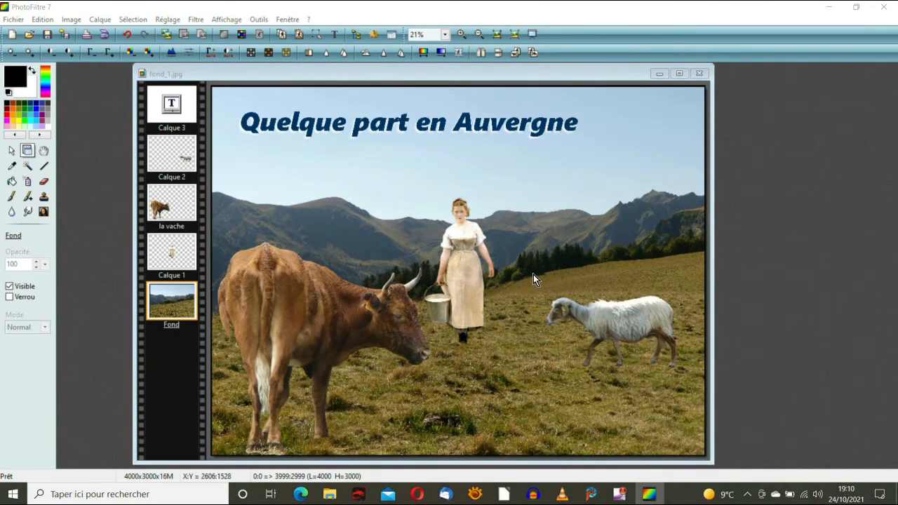
Add Fond_2.jpg as a new layer directly above the Fond background, behind the cut-outs and title.
{"action": "left_click", "coordinate": [296, 74]}
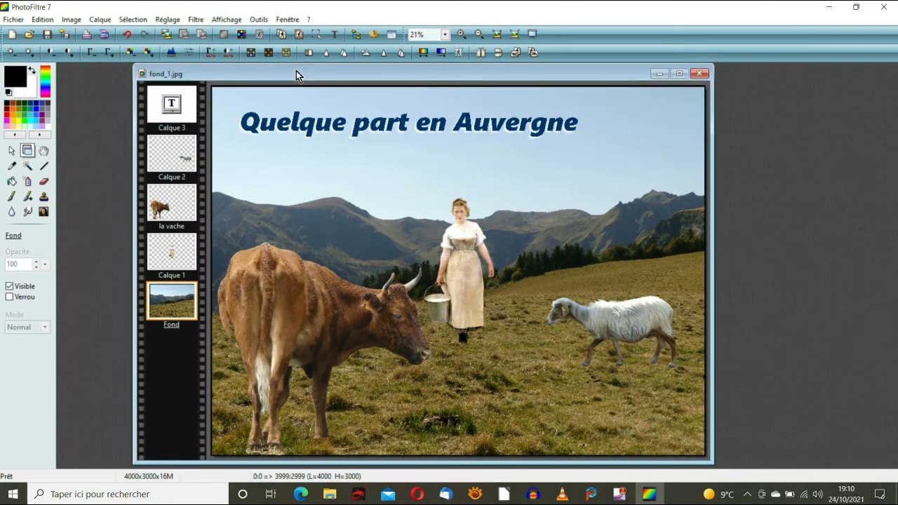
{"action": "left_click", "coordinate": [100, 19]}
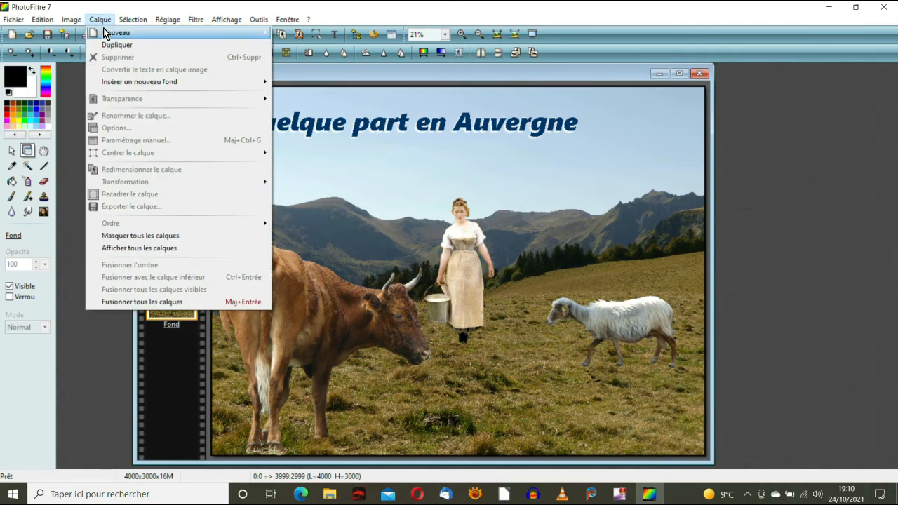
{"action": "mouse_move", "coordinate": [107, 31]}
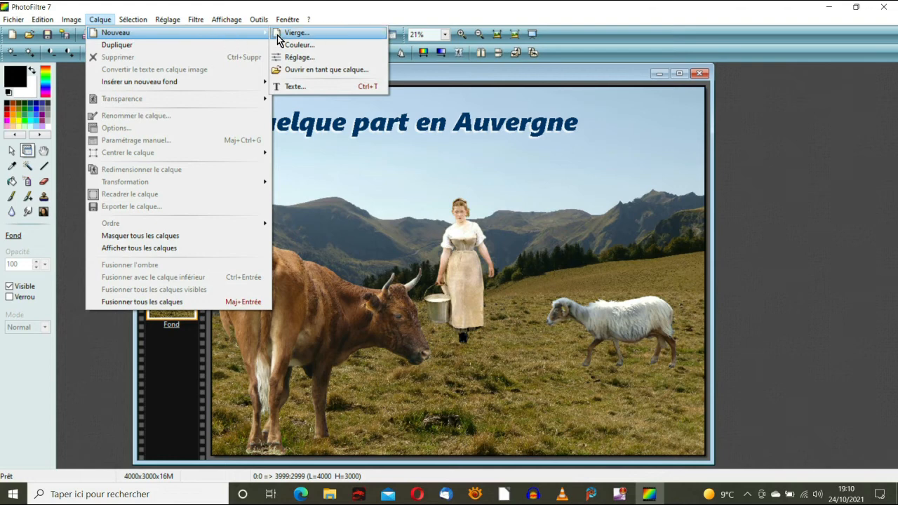
{"action": "left_click", "coordinate": [317, 68]}
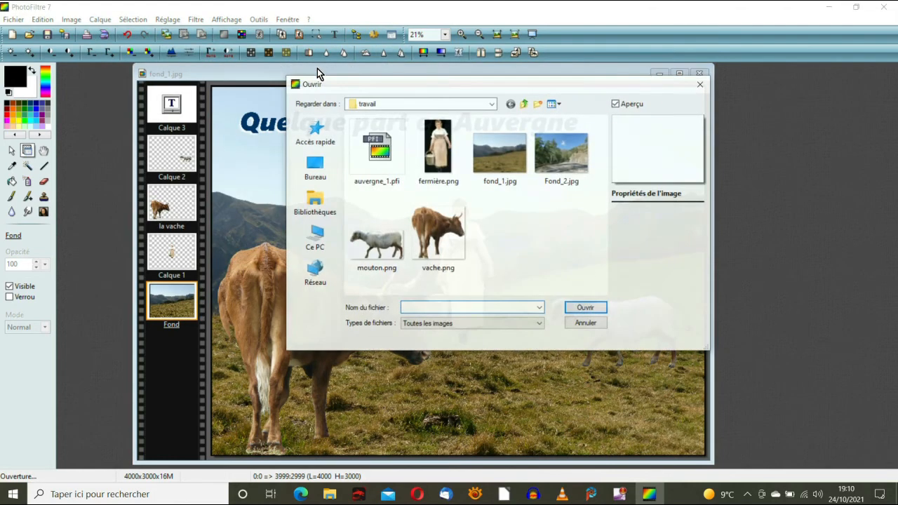
{"action": "left_click", "coordinate": [555, 166]}
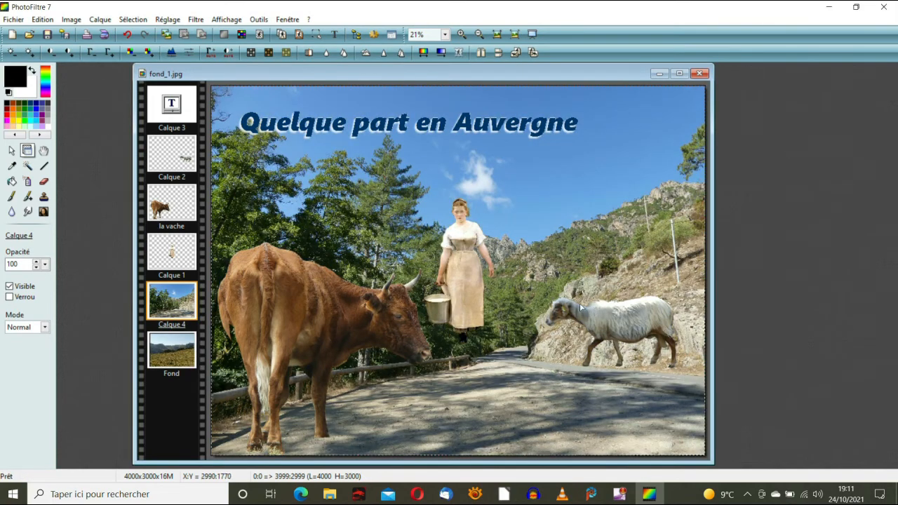
Hide the Fond_2.jpg layer to compare both backgrounds, and make it visible again.
{"action": "right_click", "coordinate": [168, 304]}
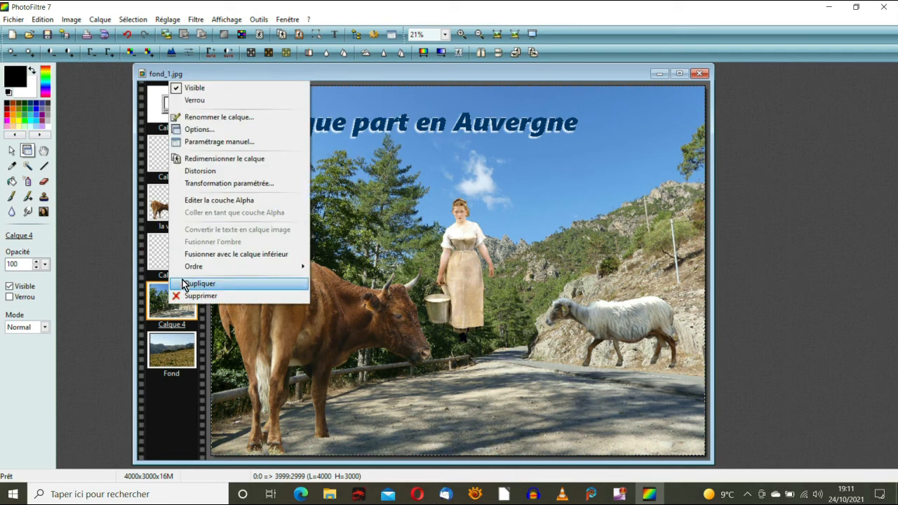
{"action": "left_click", "coordinate": [204, 90]}
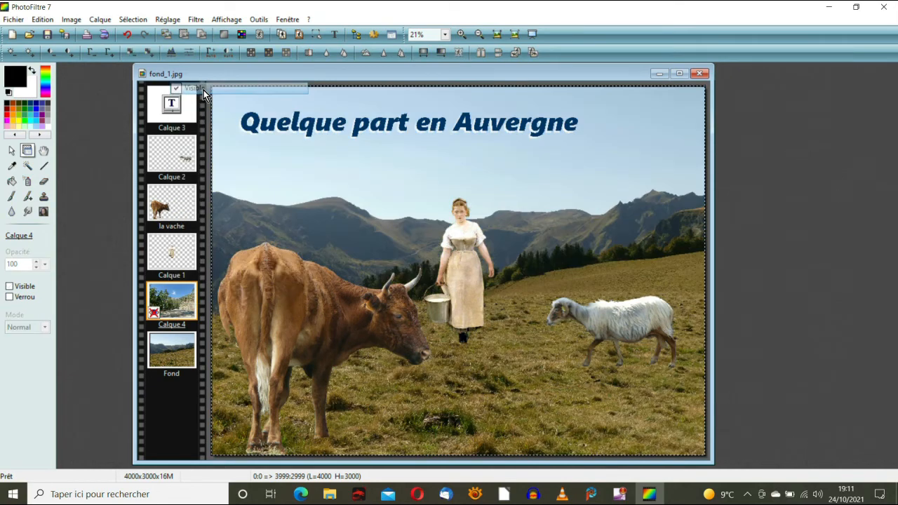
{"action": "right_click", "coordinate": [175, 304]}
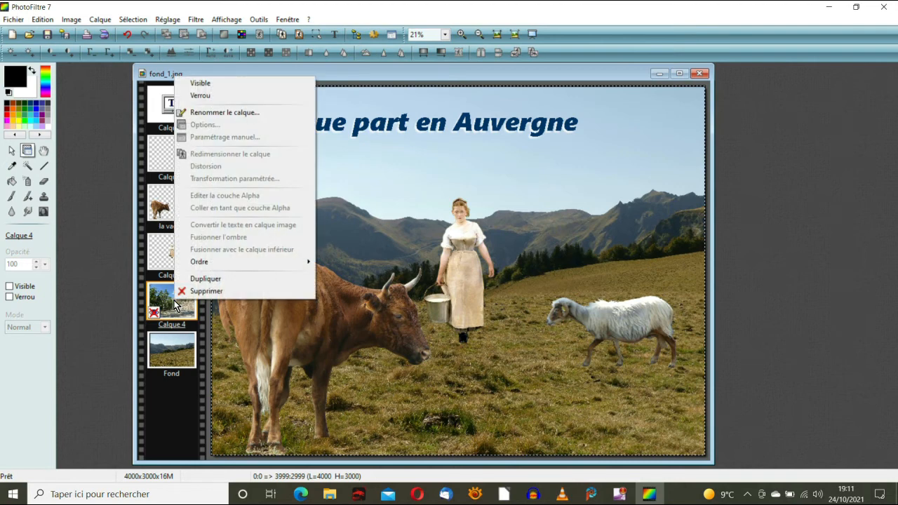
{"action": "left_click", "coordinate": [203, 84]}
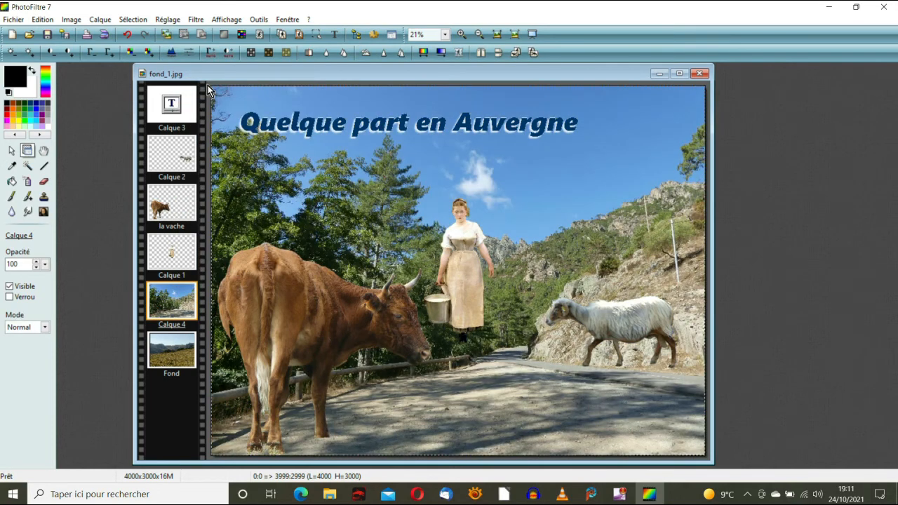
Move the farm woman down onto the road, enlarge her layer to about 656 x 1323 pixels, and validate it.
{"action": "left_click", "coordinate": [463, 268]}
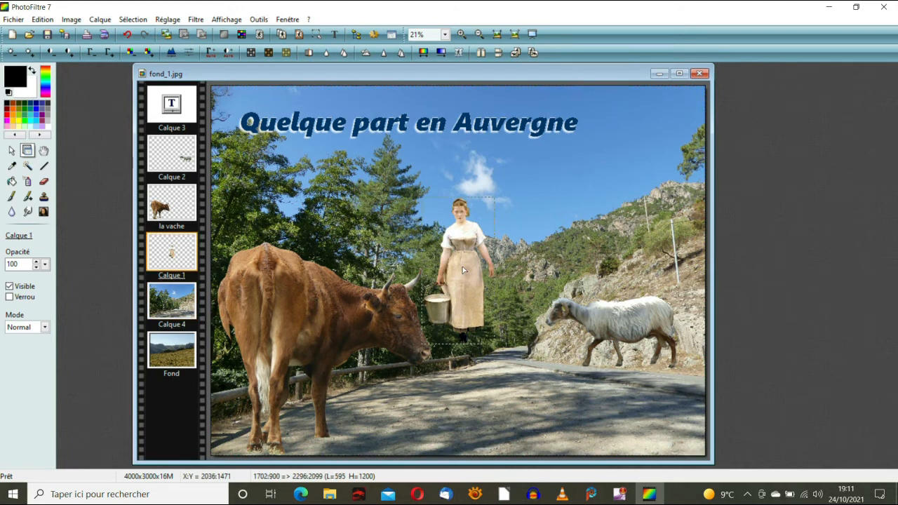
{"action": "left_click_drag", "start_coordinate": [462, 266], "coordinate": [476, 317]}
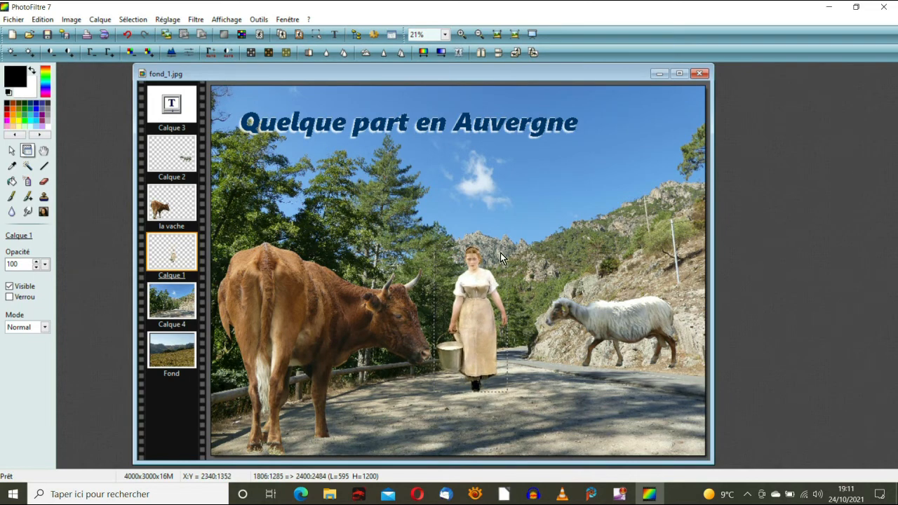
{"action": "right_click", "coordinate": [482, 288]}
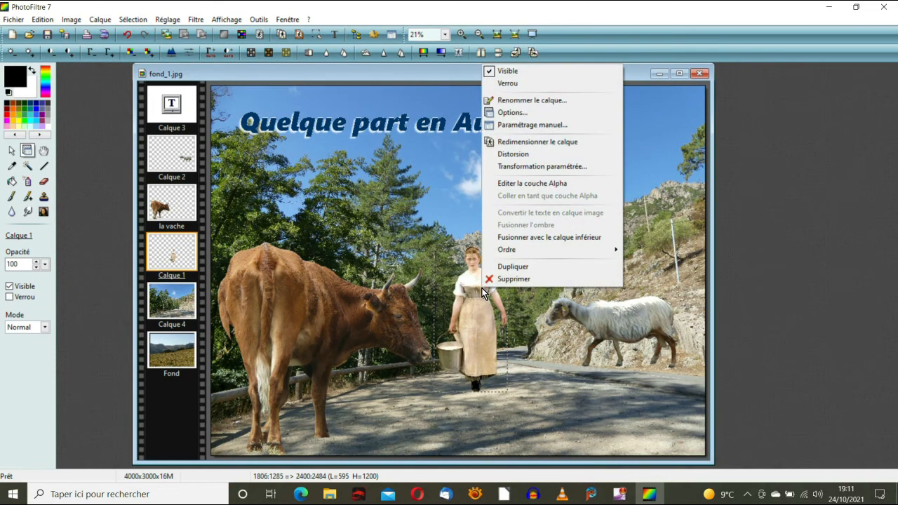
{"action": "left_click", "coordinate": [528, 141]}
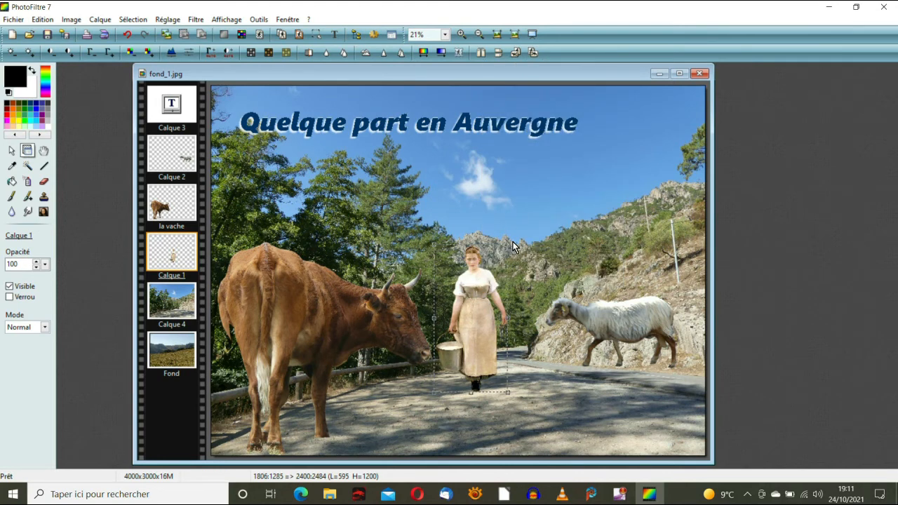
{"action": "left_click_drag", "start_coordinate": [511, 246], "coordinate": [515, 227]}
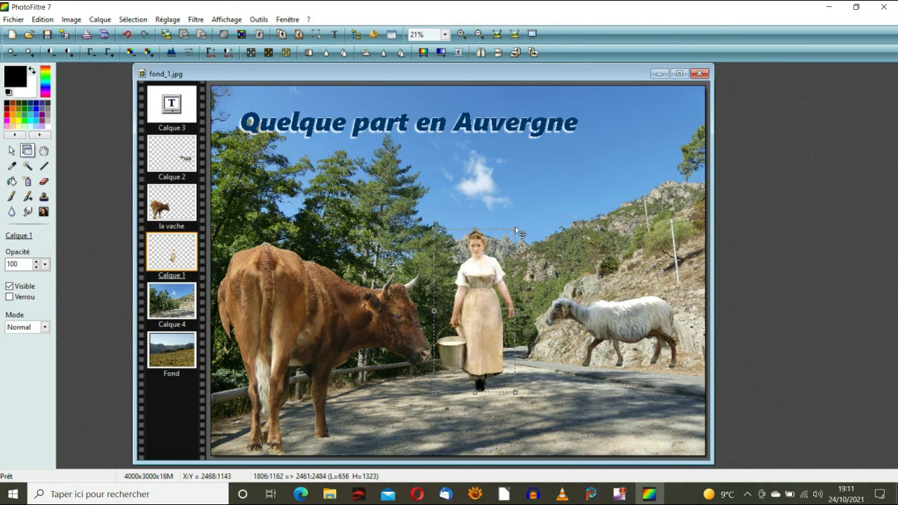
{"action": "right_click", "coordinate": [471, 274]}
{"action": "left_click", "coordinate": [502, 280]}
Duplicate the sheep layer.
{"action": "left_click", "coordinate": [614, 324]}
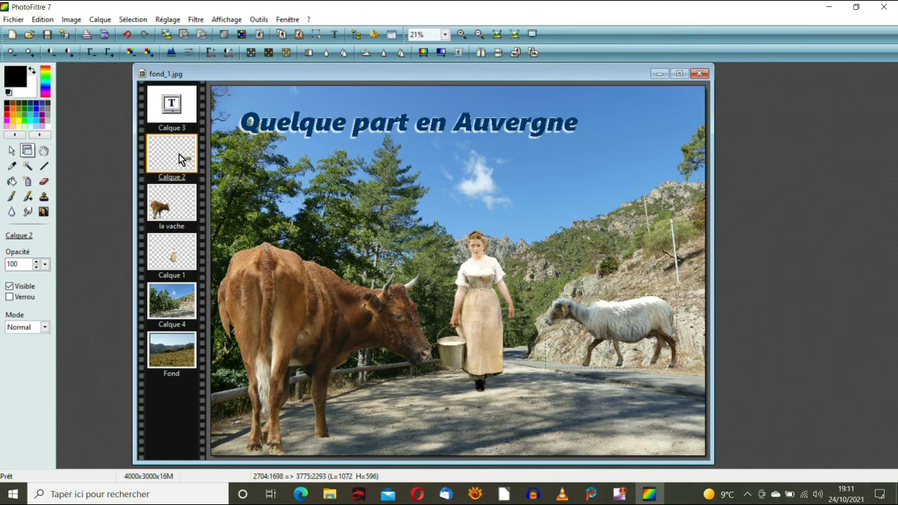
{"action": "right_click", "coordinate": [179, 159]}
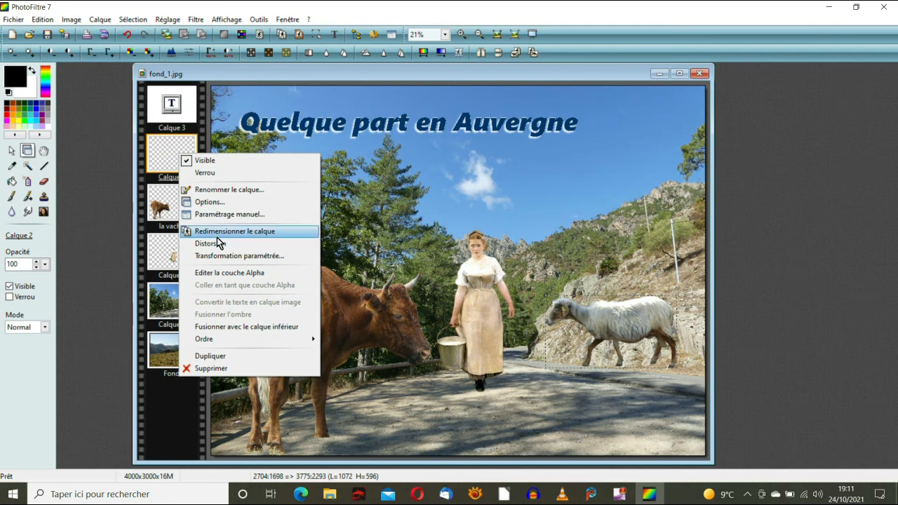
{"action": "left_click", "coordinate": [220, 355]}
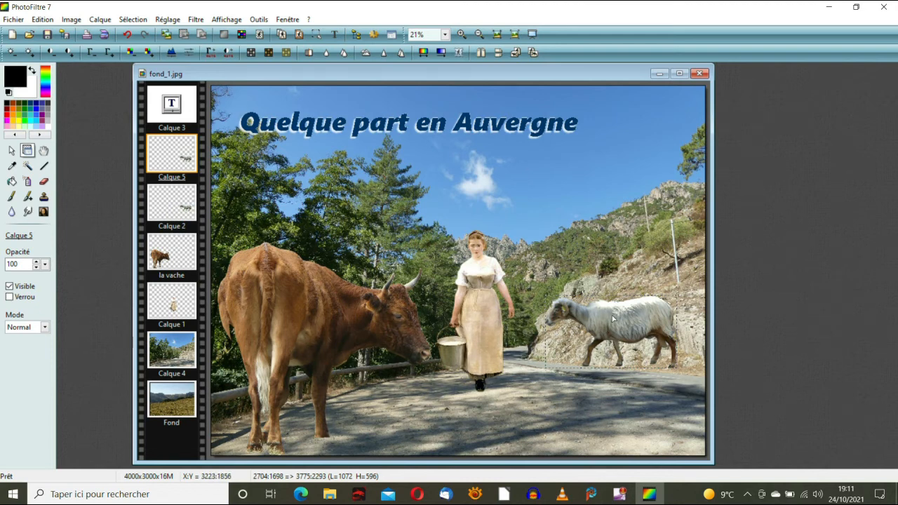
Move the duplicated sheep down onto the road, enlarge it to about 1128 x 627 pixels, and validate the resize.
{"action": "left_click_drag", "start_coordinate": [612, 318], "coordinate": [639, 354]}
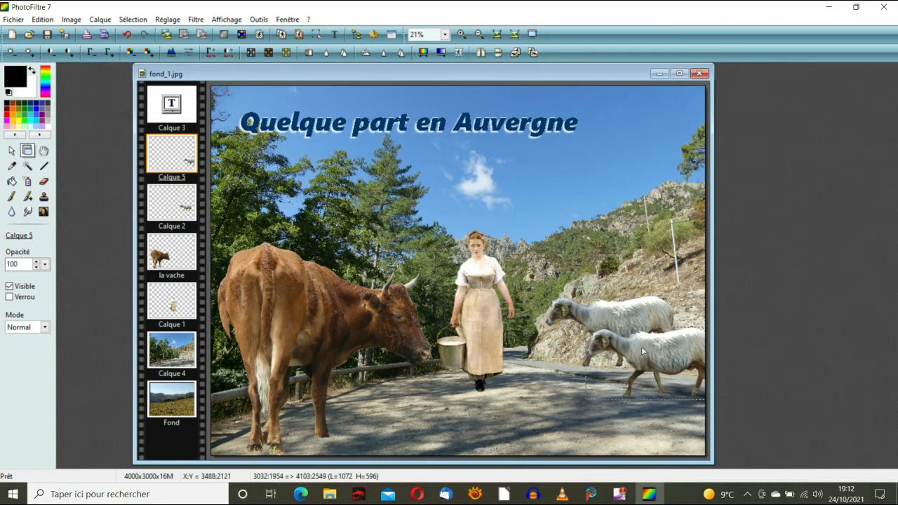
{"action": "right_click", "coordinate": [642, 349]}
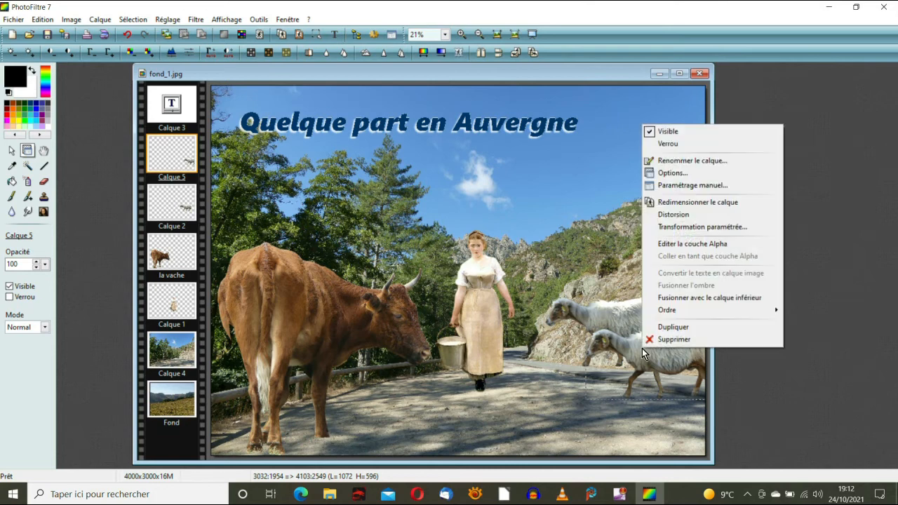
{"action": "left_click", "coordinate": [693, 203]}
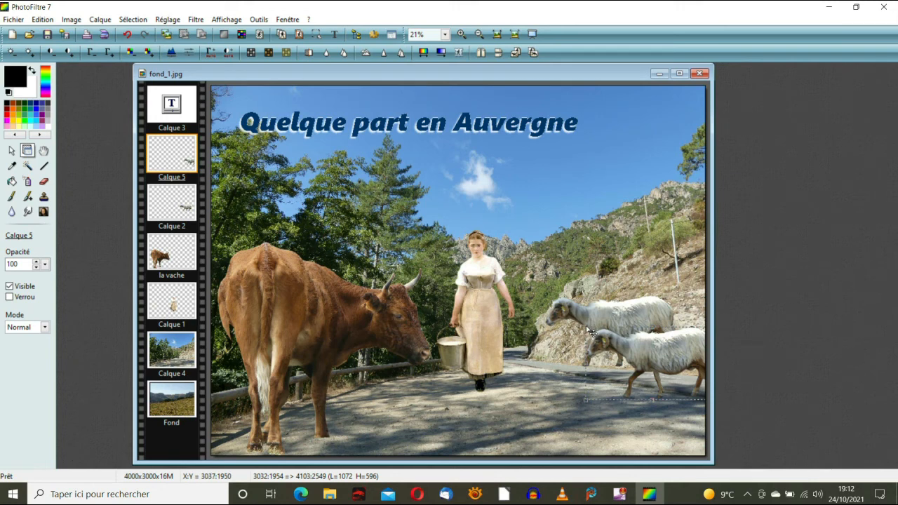
{"action": "left_click_drag", "start_coordinate": [587, 331], "coordinate": [578, 320]}
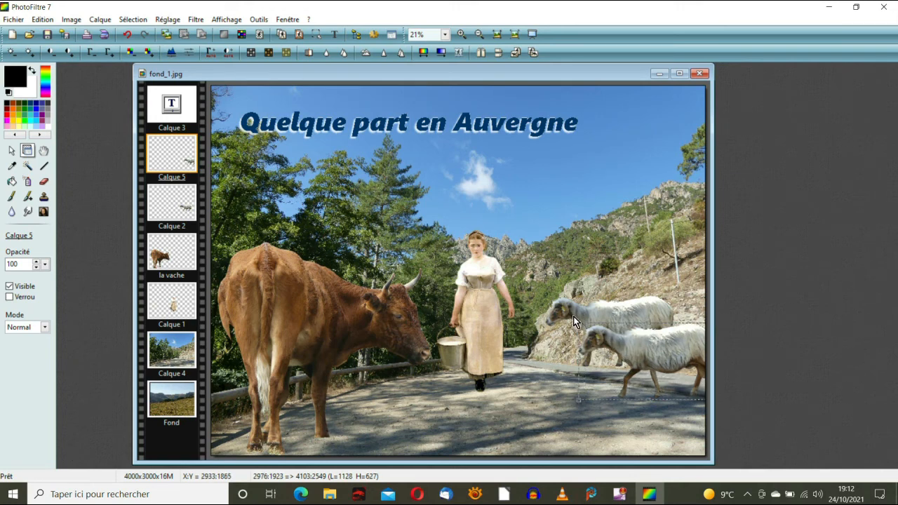
{"action": "left_click_drag", "start_coordinate": [664, 354], "coordinate": [662, 376]}
{"action": "right_click", "coordinate": [652, 374]}
{"action": "left_click", "coordinate": [666, 375]}
Move the original sheep down onto the road, ahead of the enlarged copy, and duplicate its layer.
{"action": "left_click", "coordinate": [615, 320]}
{"action": "left_click_drag", "start_coordinate": [615, 321], "coordinate": [589, 354]}
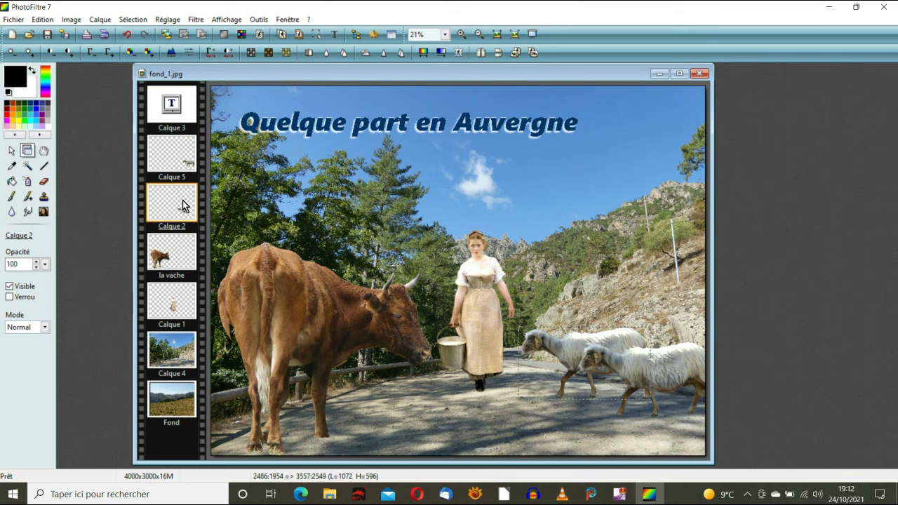
{"action": "right_click", "coordinate": [184, 205]}
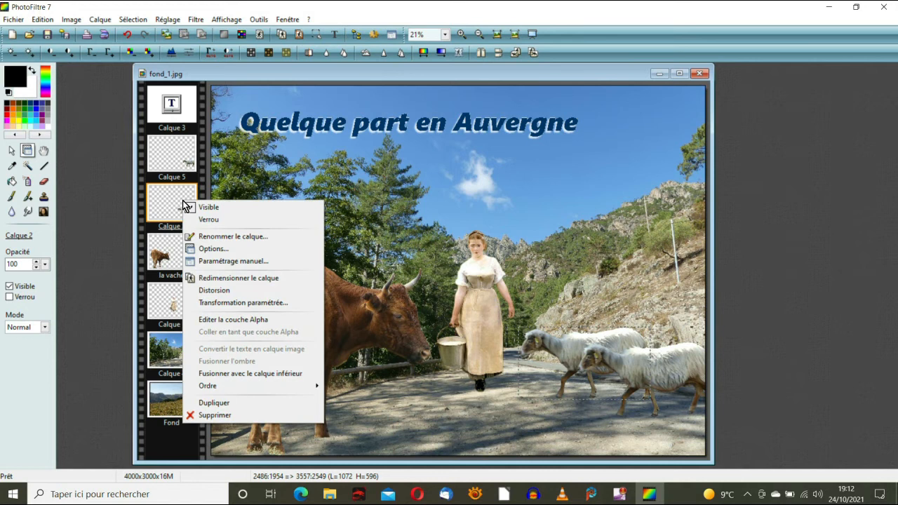
{"action": "left_click", "coordinate": [223, 402]}
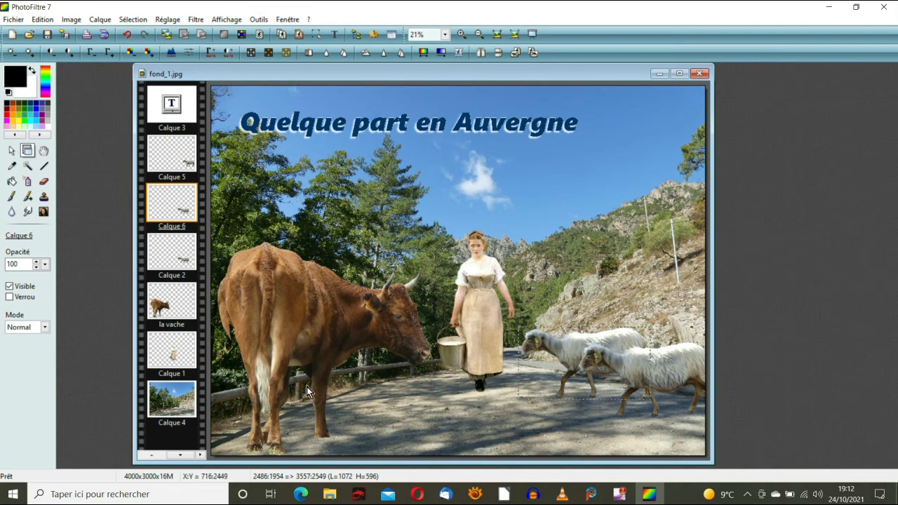
Place the new sheep copy behind the other two, reduce it to about 895 x 498 pixels, and validate the resize.
{"action": "left_click_drag", "start_coordinate": [570, 353], "coordinate": [629, 333]}
{"action": "right_click", "coordinate": [634, 323]}
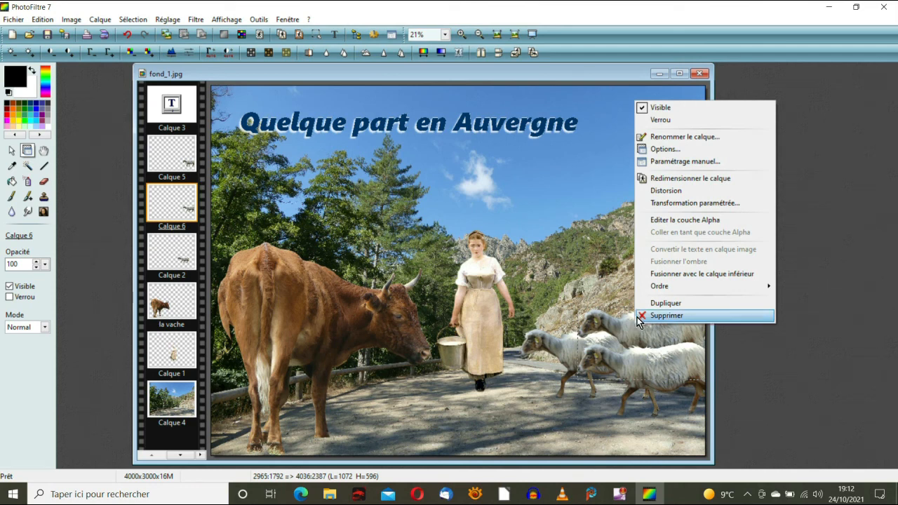
{"action": "left_click", "coordinate": [676, 179]}
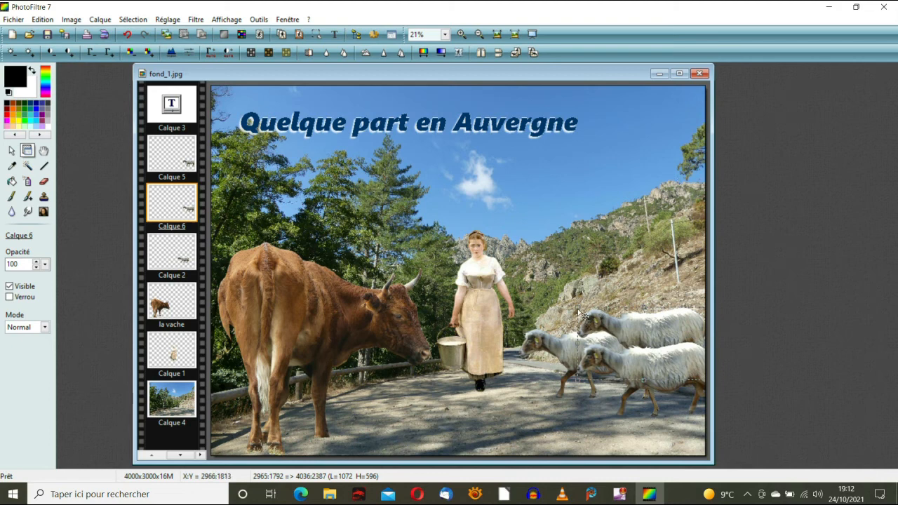
{"action": "left_click_drag", "start_coordinate": [586, 312], "coordinate": [605, 325]}
{"action": "left_click_drag", "start_coordinate": [657, 344], "coordinate": [657, 339]}
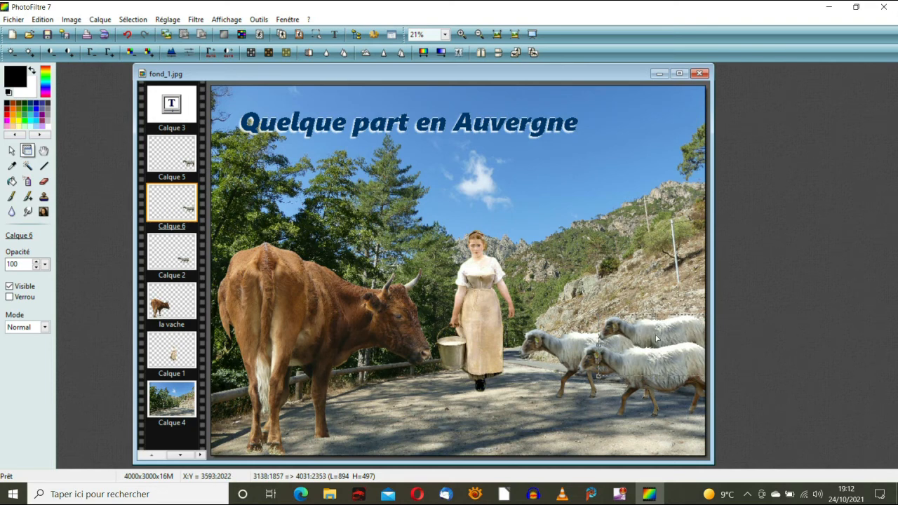
{"action": "right_click", "coordinate": [657, 340]}
{"action": "left_click", "coordinate": [675, 338]}
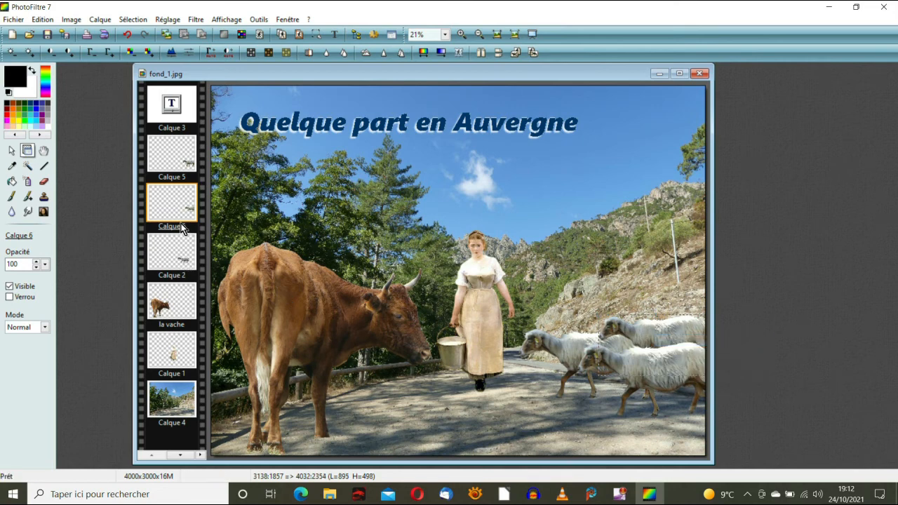
Reorder the smallest sheep's layer directly beneath Calque 2 and shift this sheep slightly up the slope.
{"action": "left_click_drag", "start_coordinate": [182, 210], "coordinate": [184, 278]}
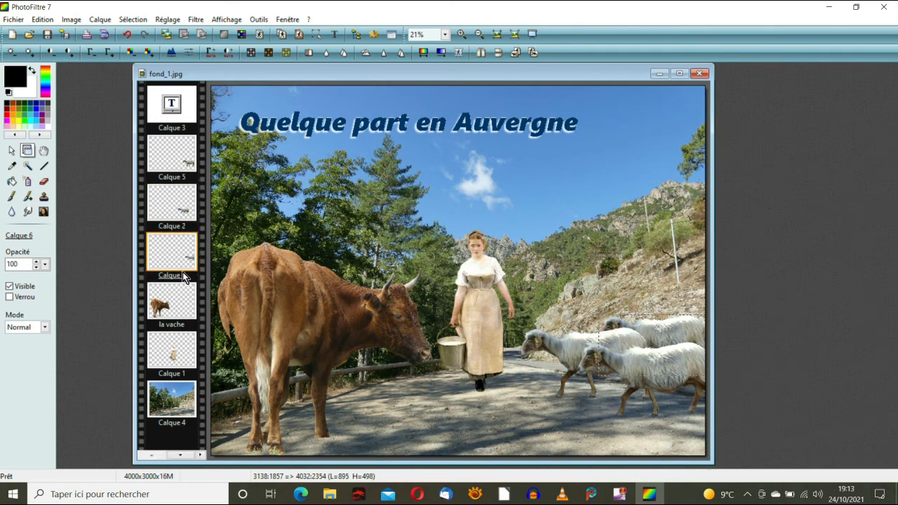
{"action": "left_click_drag", "start_coordinate": [659, 339], "coordinate": [662, 326]}
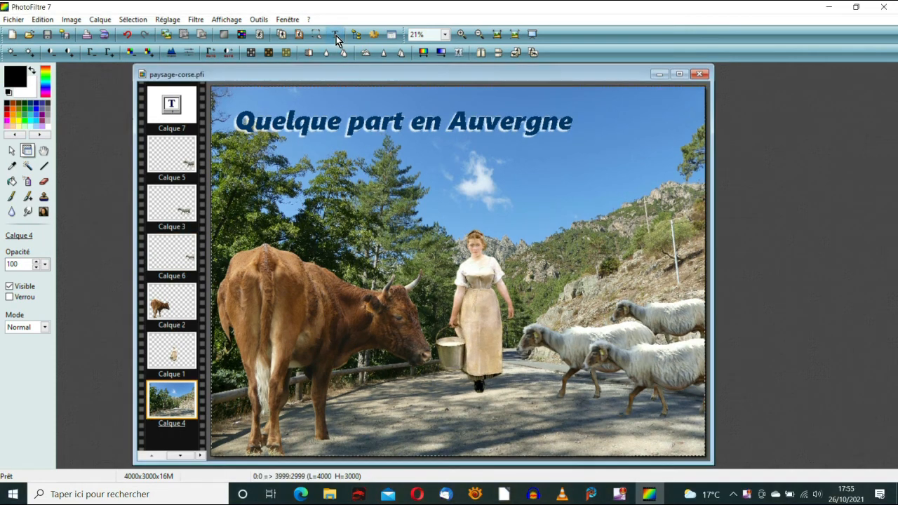
Add the text "ou peut-être en Corse" in dark green Segoe UI Black, size 160, bold italic, and place it just beneath the title.
{"action": "left_click", "coordinate": [336, 35]}
{"action": "left_click_drag", "start_coordinate": [637, 233], "coordinate": [530, 228]}
{"action": "left_click", "coordinate": [645, 238]}
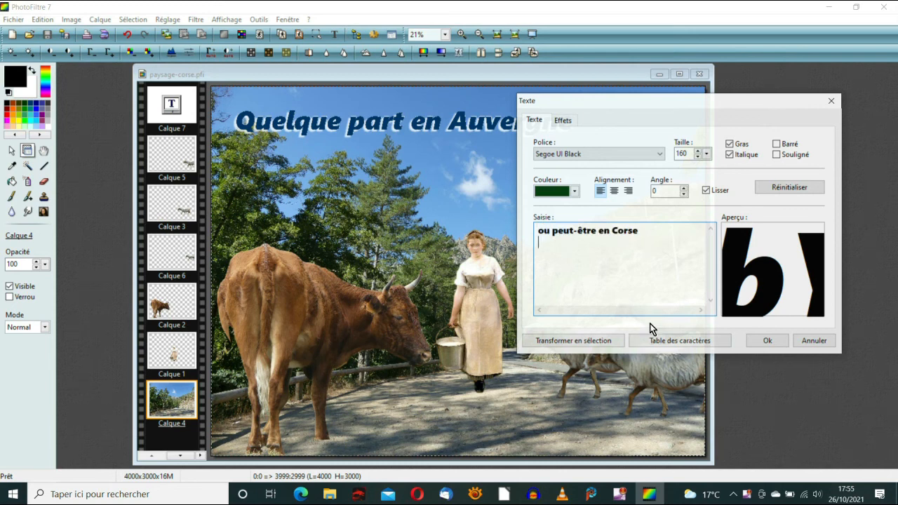
{"action": "left_click", "coordinate": [767, 340]}
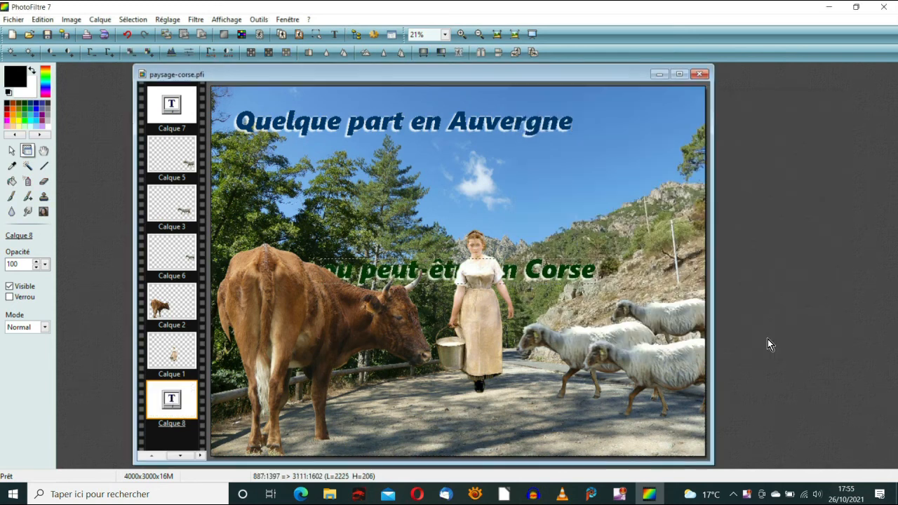
{"action": "left_click_drag", "start_coordinate": [435, 273], "coordinate": [504, 159]}
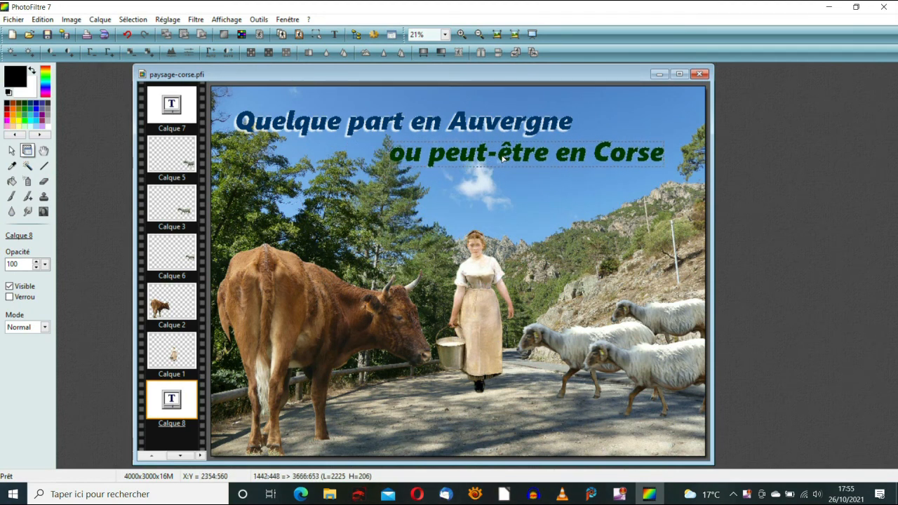
Hide the "Quelque part en Auvergne" text layer and move the Corse text up to the height of that title.
{"action": "left_click", "coordinate": [186, 109]}
{"action": "right_click", "coordinate": [189, 110]}
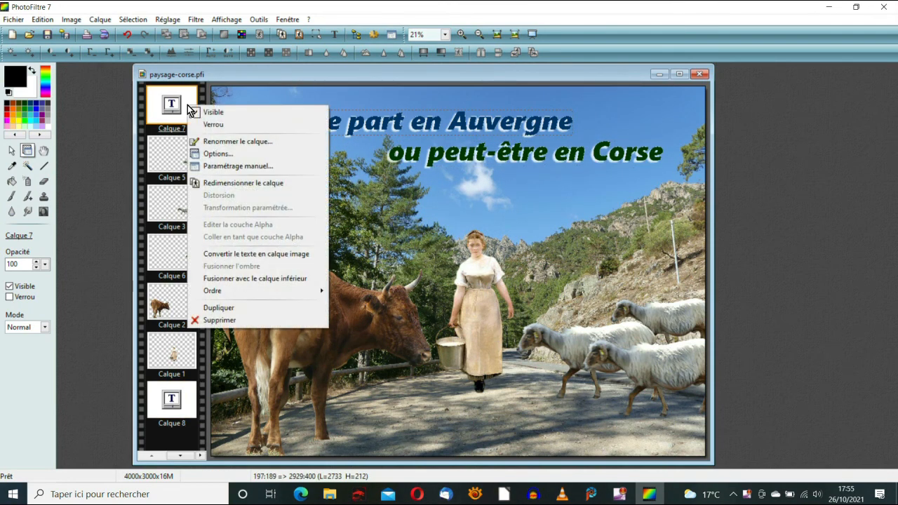
{"action": "left_click", "coordinate": [213, 112]}
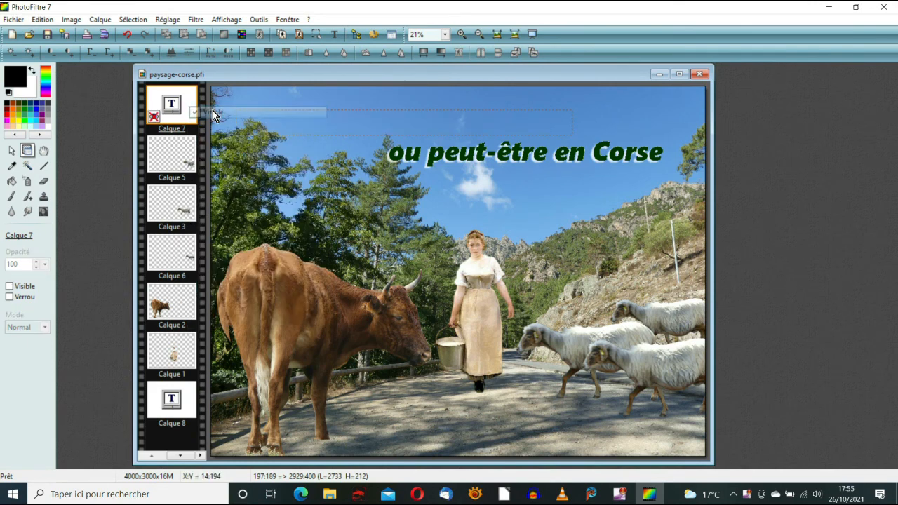
{"action": "left_click", "coordinate": [479, 158]}
{"action": "left_click_drag", "start_coordinate": [479, 158], "coordinate": [481, 119]}
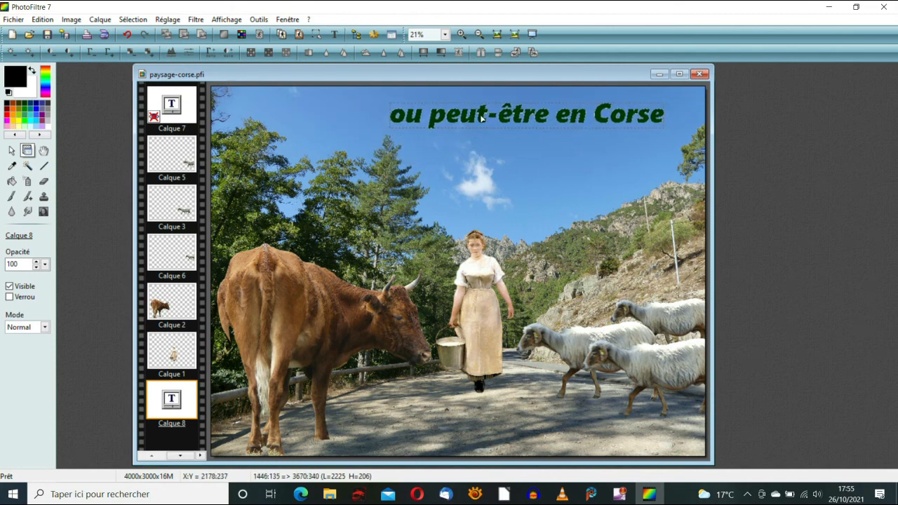
{"action": "left_click", "coordinate": [336, 99]}
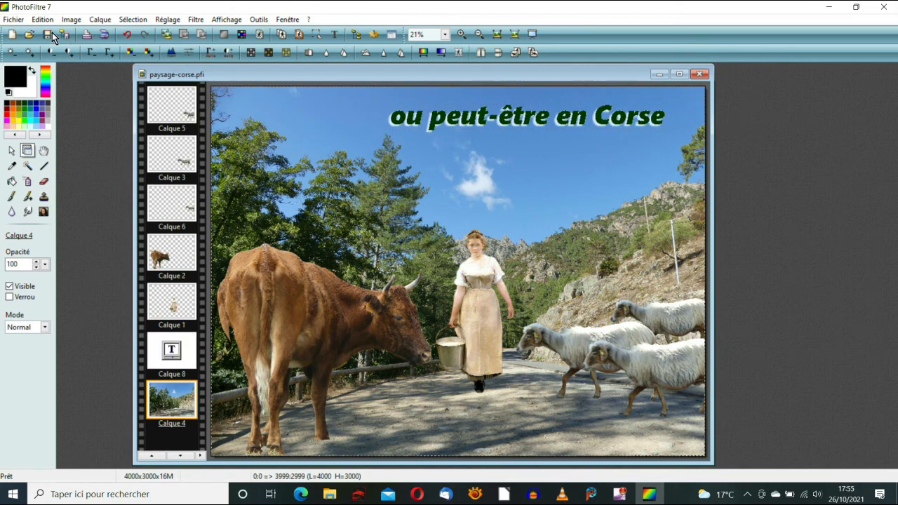
Save the layered montage as paysage-corse.pfi in the Tuto-1 folder, keeping the PhotoFiltre (*.pfi) file type.
{"action": "left_click", "coordinate": [19, 21]}
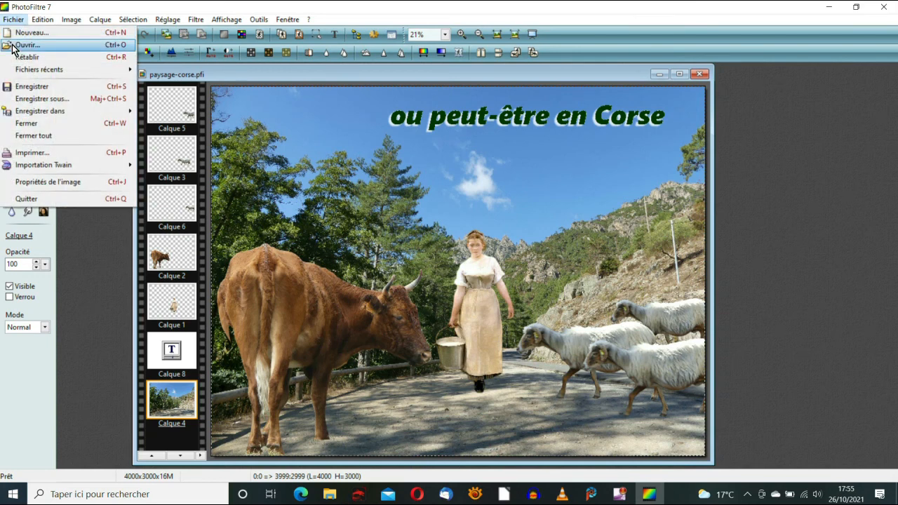
{"action": "left_click", "coordinate": [33, 98]}
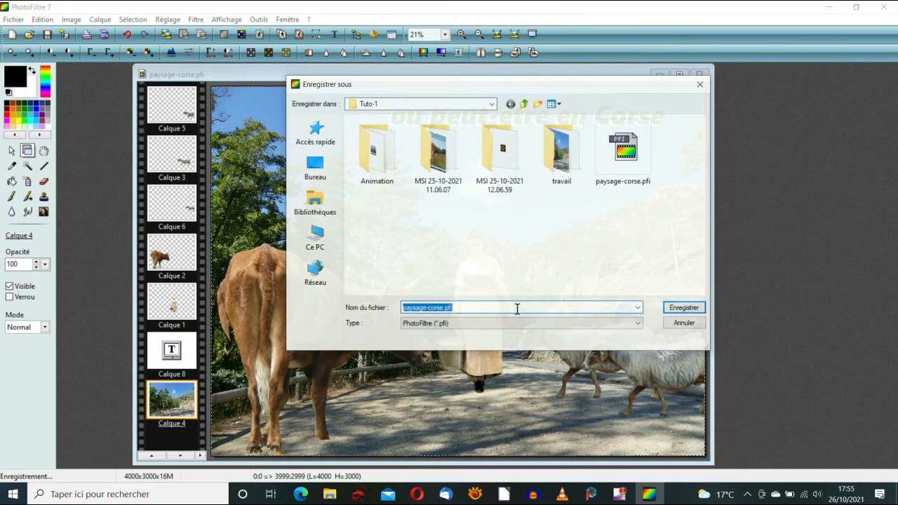
{"action": "left_click", "coordinate": [637, 324]}
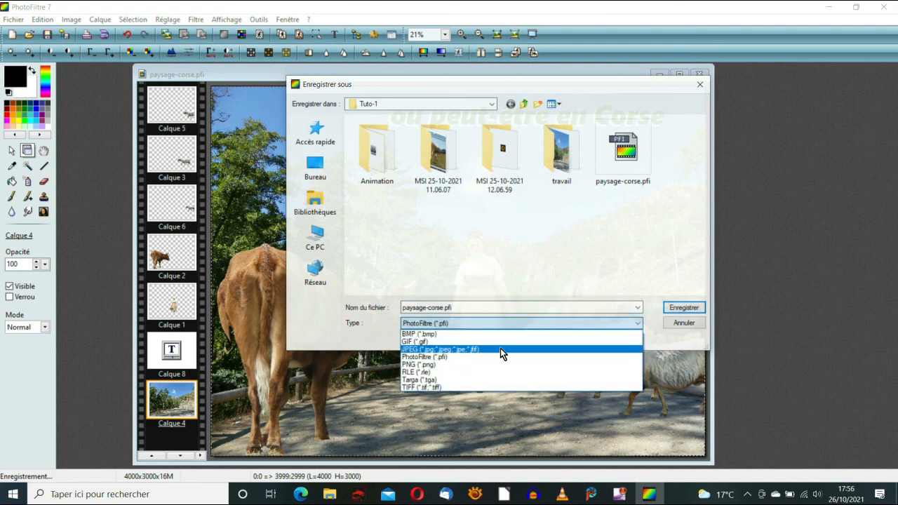
{"action": "left_click", "coordinate": [637, 325]}
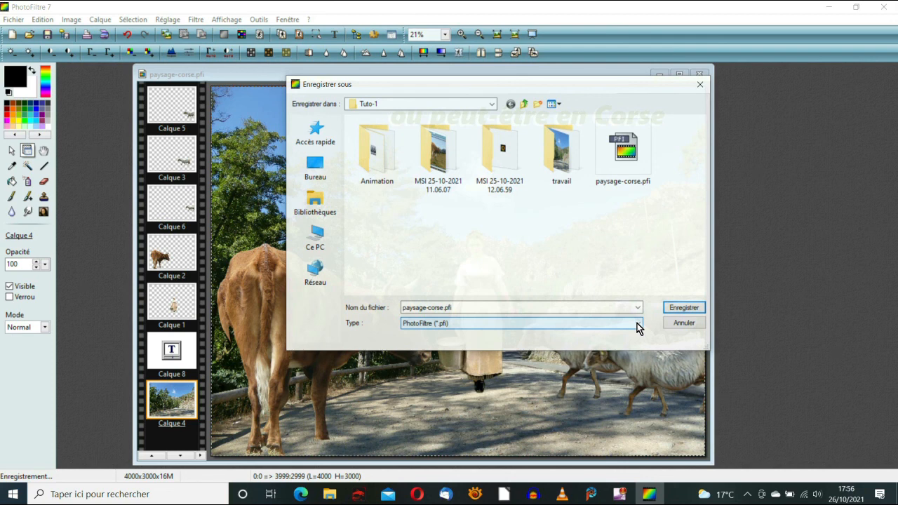
{"action": "left_click", "coordinate": [683, 309]}
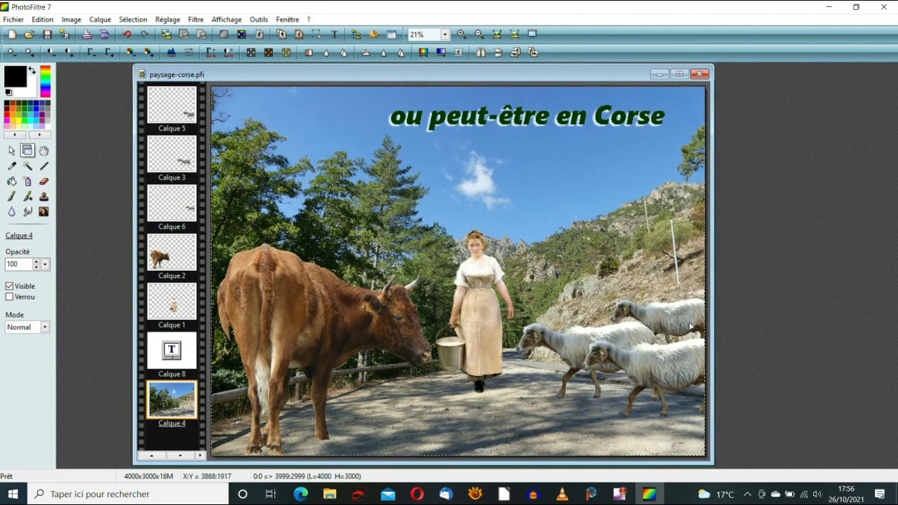